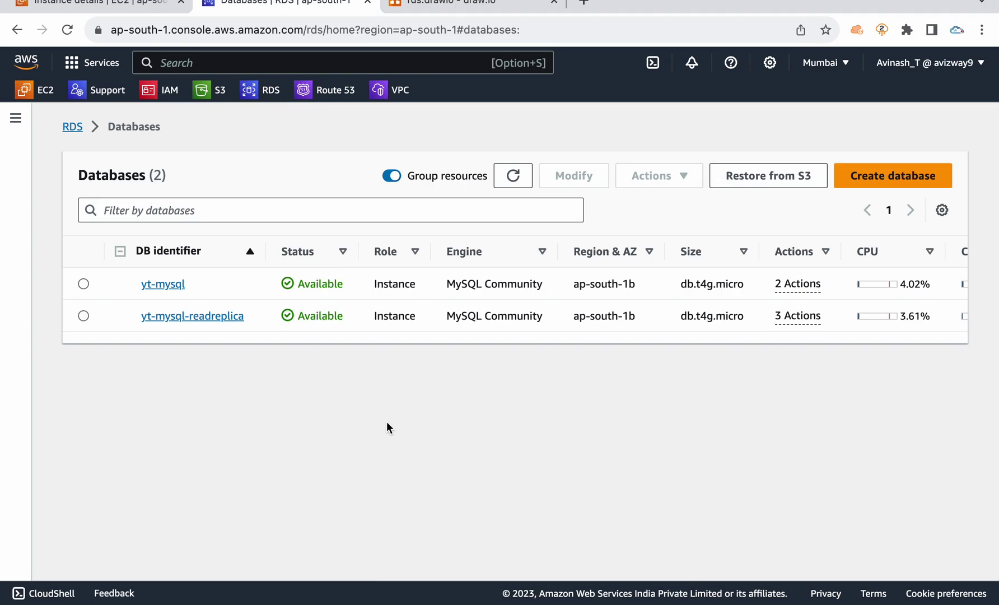
# - Start creating a new database and choose MySQL as the engine type
pyautogui.click(81, 286)
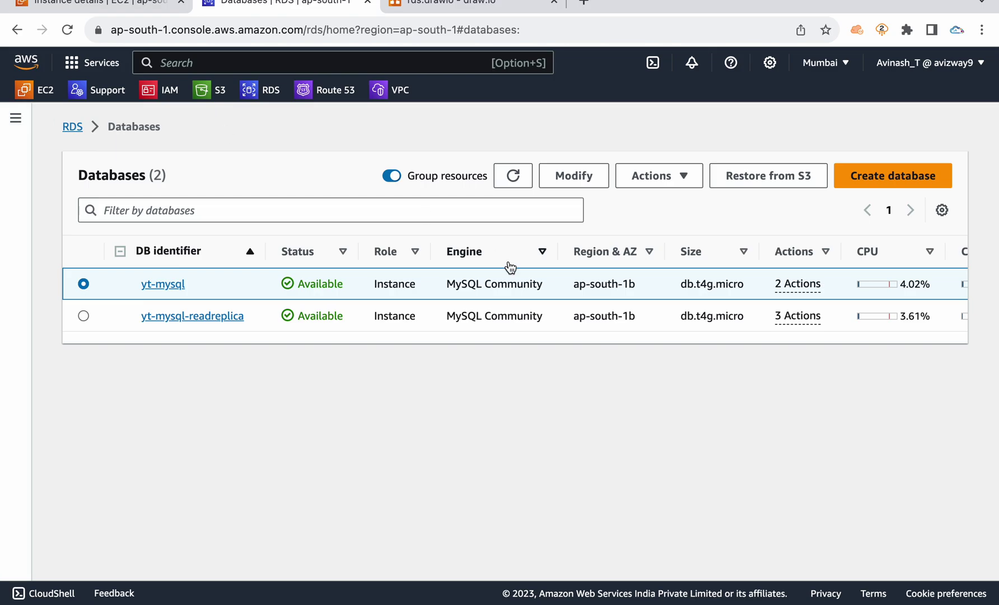
pyautogui.click(871, 170)
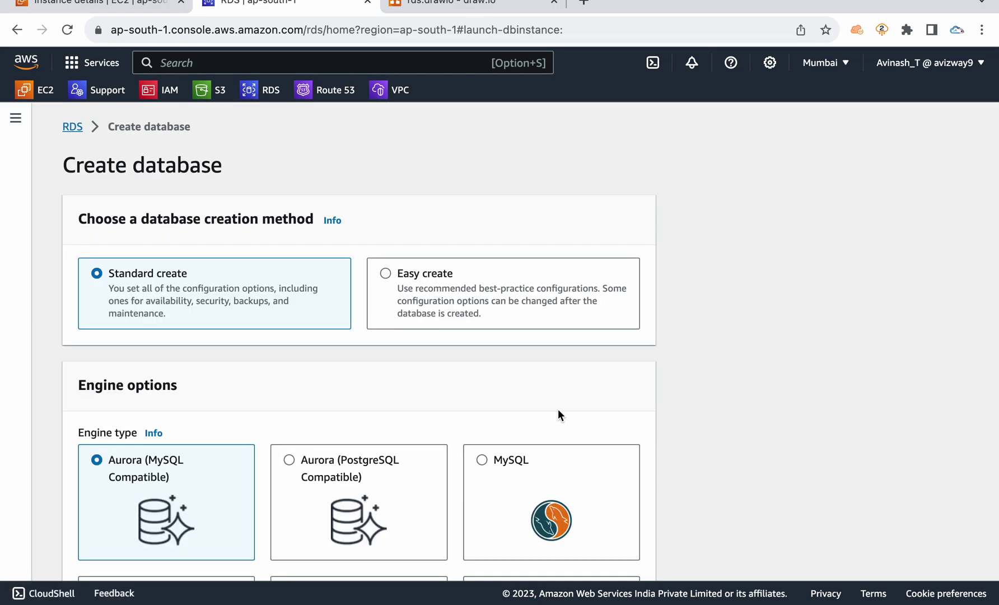
pyautogui.scroll(-8, 558, 412)
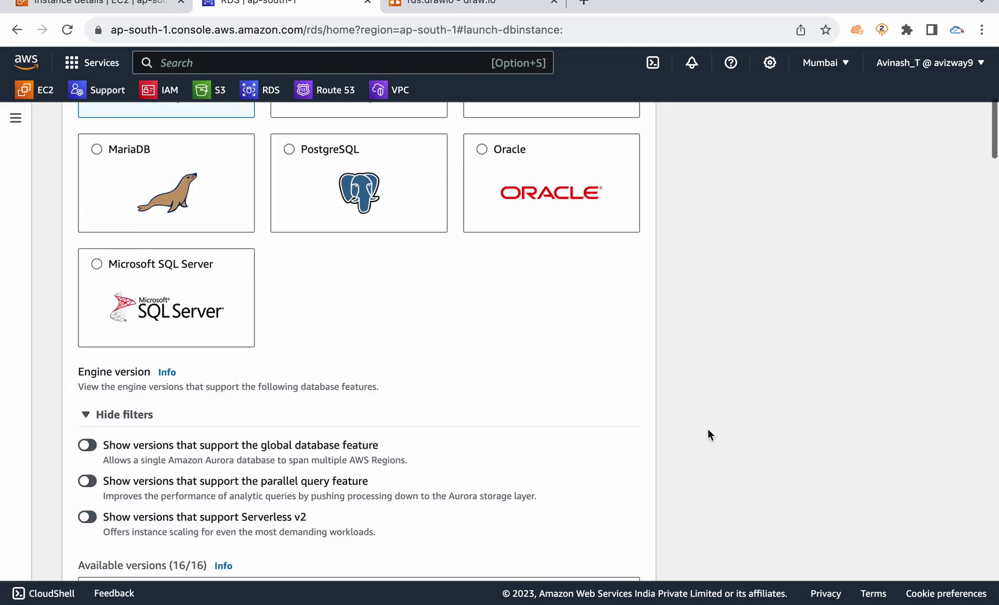
pyautogui.scroll(7, 606, 397)
pyautogui.click(491, 450)
# - Examine the automated backup, retention period and backup window options in the new database's additional configuration
pyautogui.scroll(-15, 740, 427)
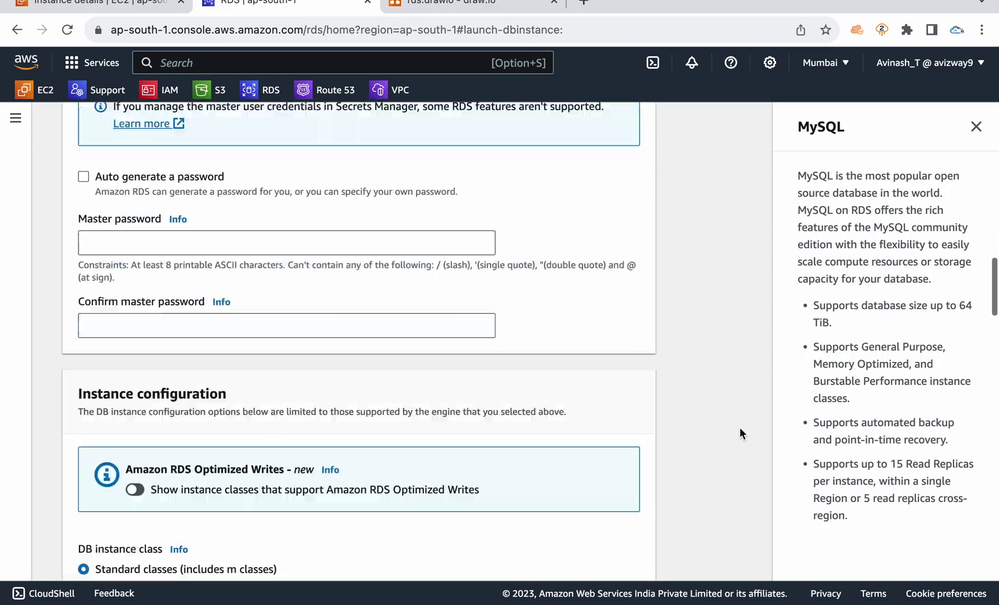
pyautogui.scroll(-20, 740, 428)
pyautogui.scroll(5, 740, 428)
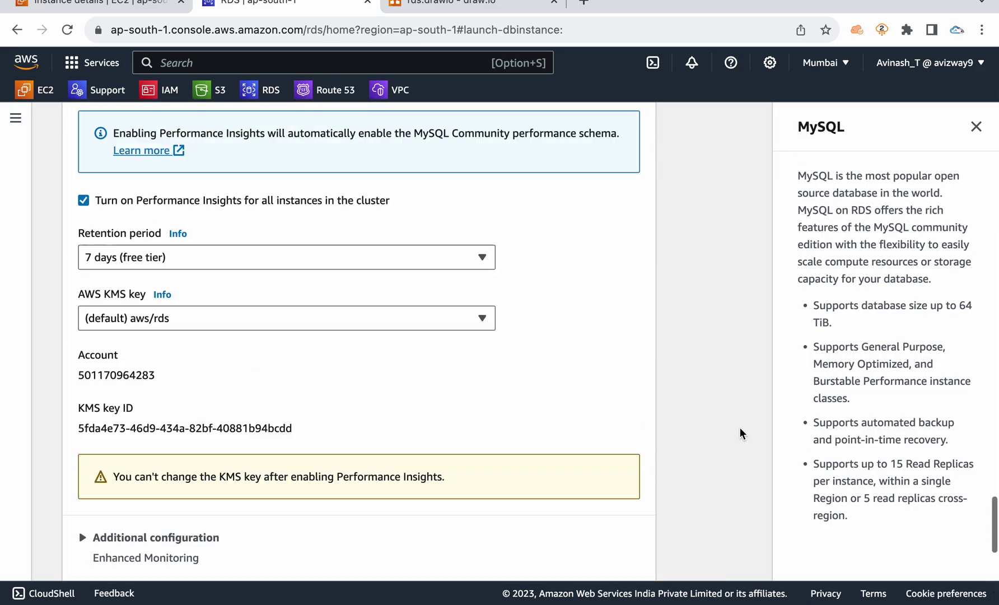
pyautogui.scroll(-5, 740, 429)
pyautogui.scroll(1, 673, 365)
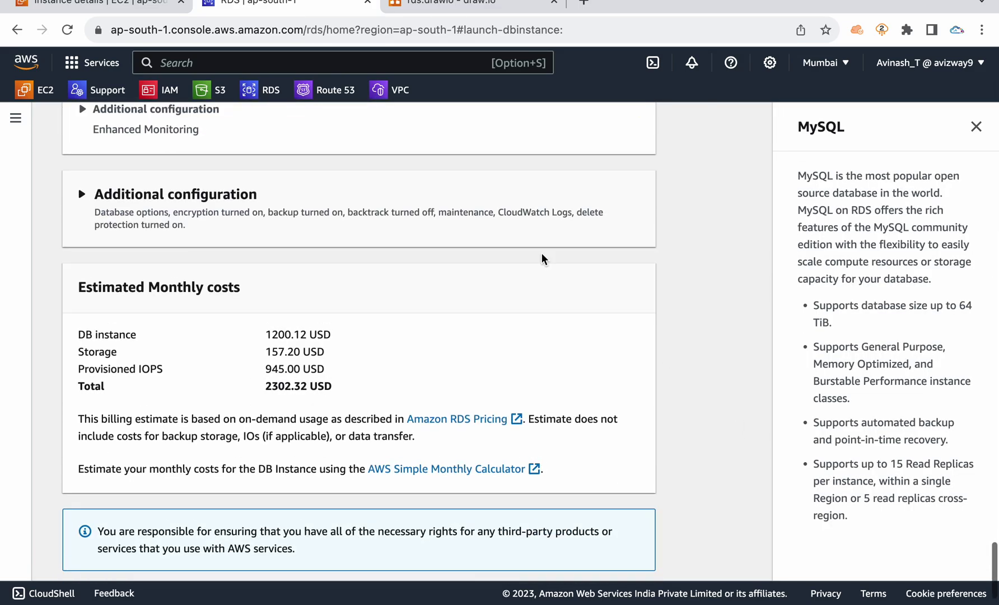
pyautogui.click(294, 211)
pyautogui.scroll(-9, 684, 366)
pyautogui.scroll(4, 684, 366)
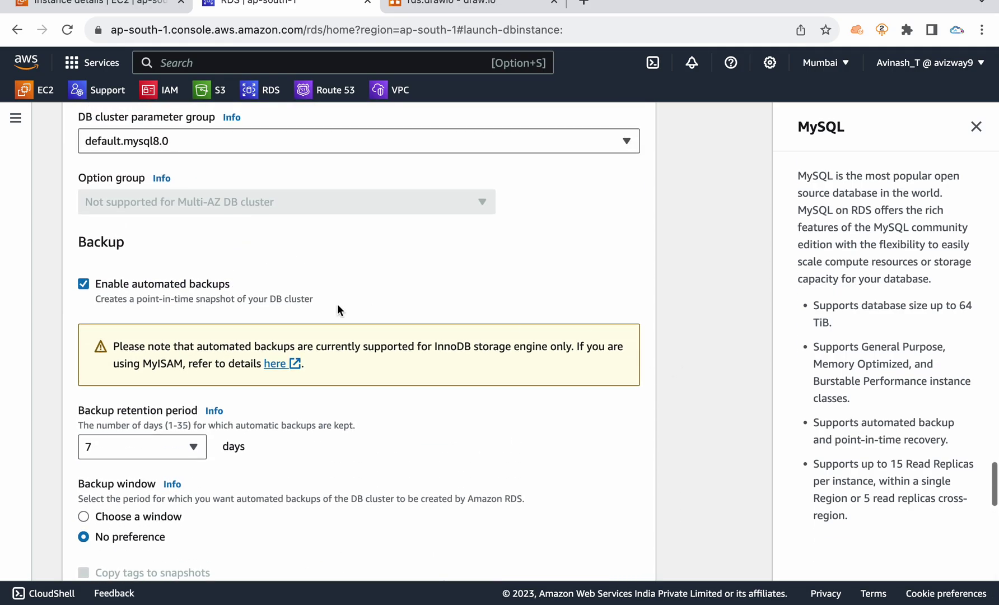
pyautogui.moveTo(286, 309); pyautogui.dragTo(170, 283)
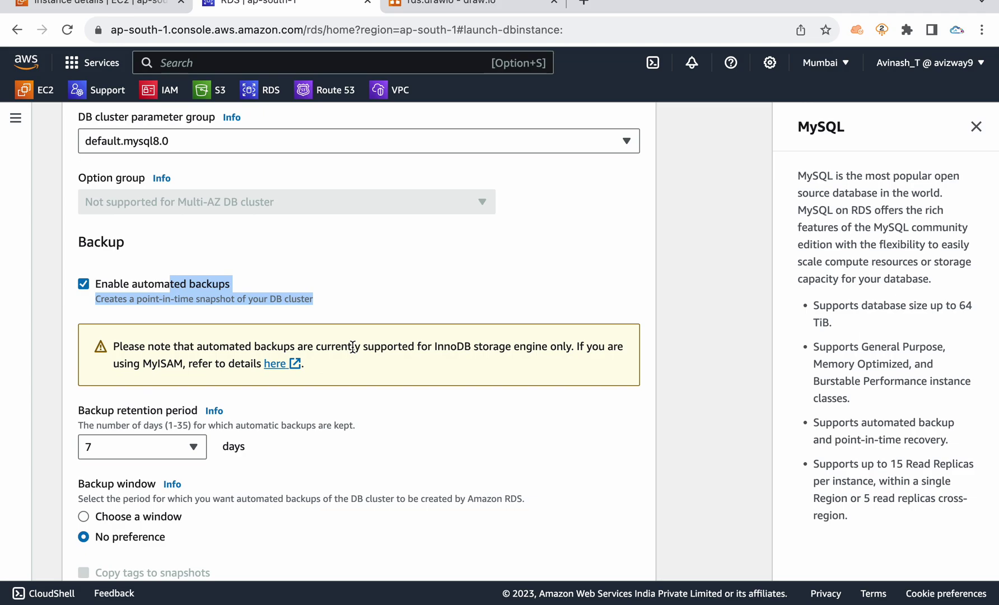
pyautogui.scroll(-3, 352, 345)
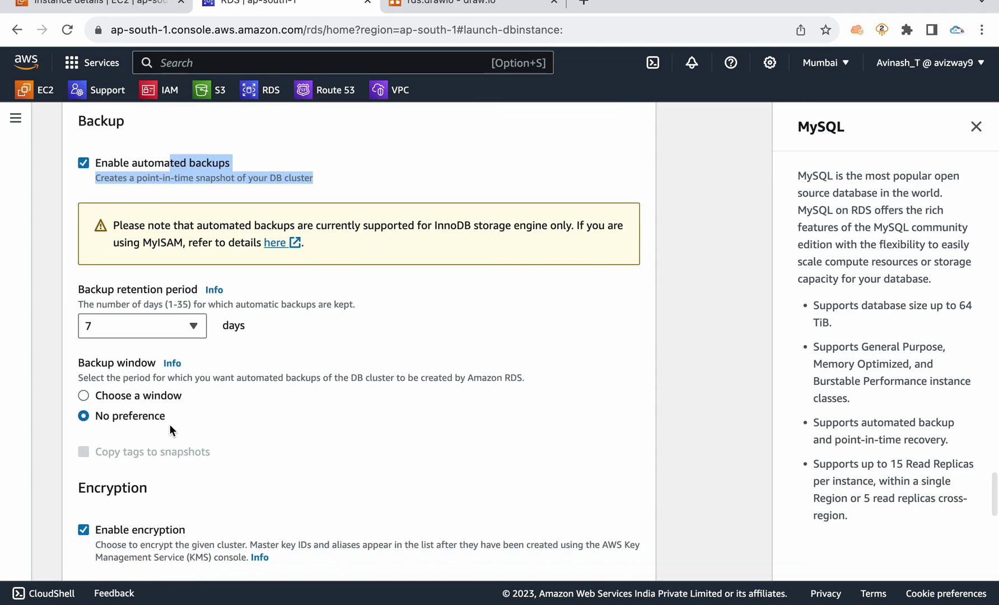
pyautogui.click(153, 398)
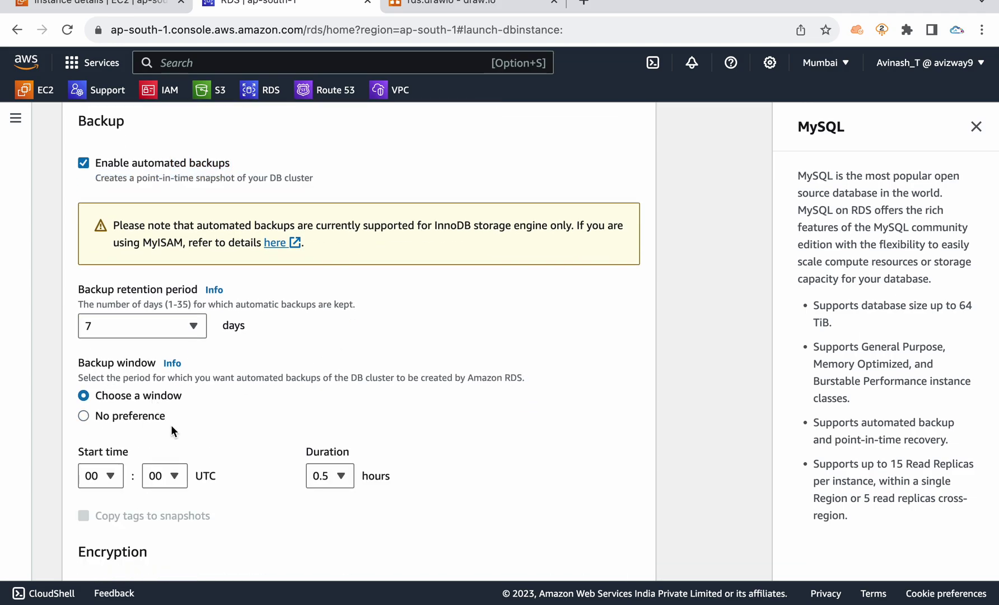
pyautogui.click(153, 417)
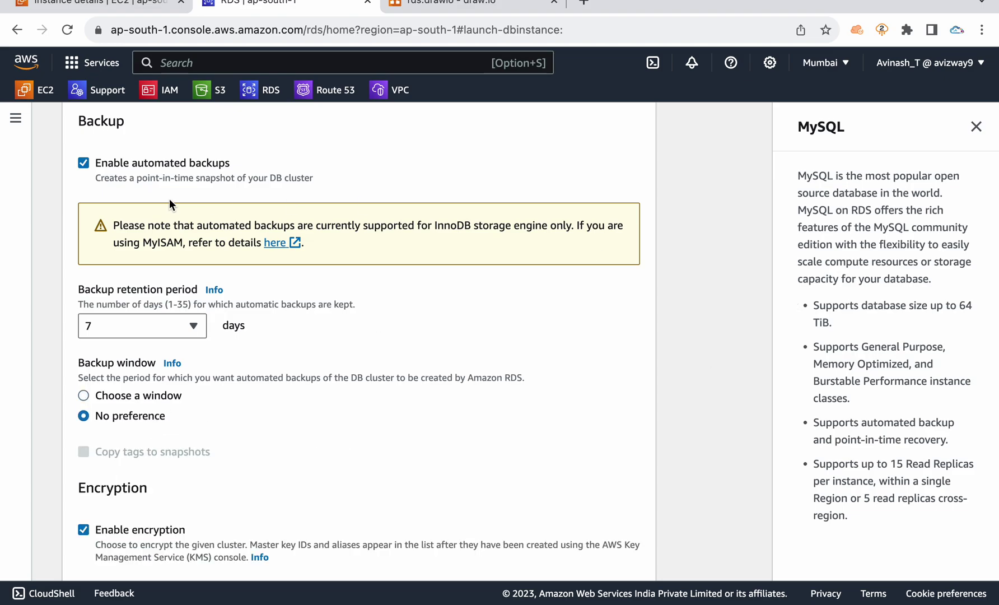
# - Leave the database creation form and view the manual and system snapshots
pyautogui.click(16, 121)
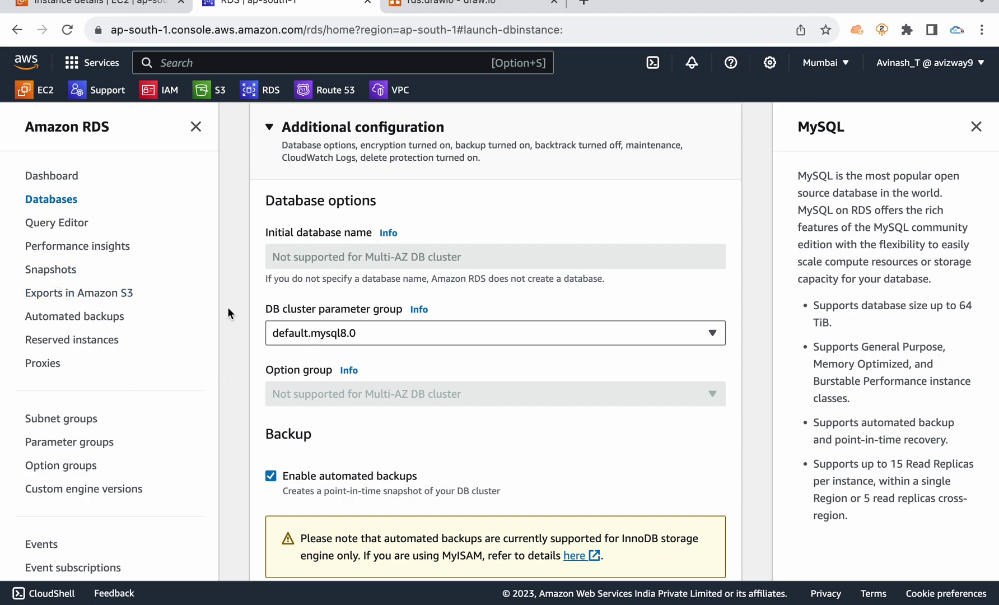
pyautogui.click(977, 127)
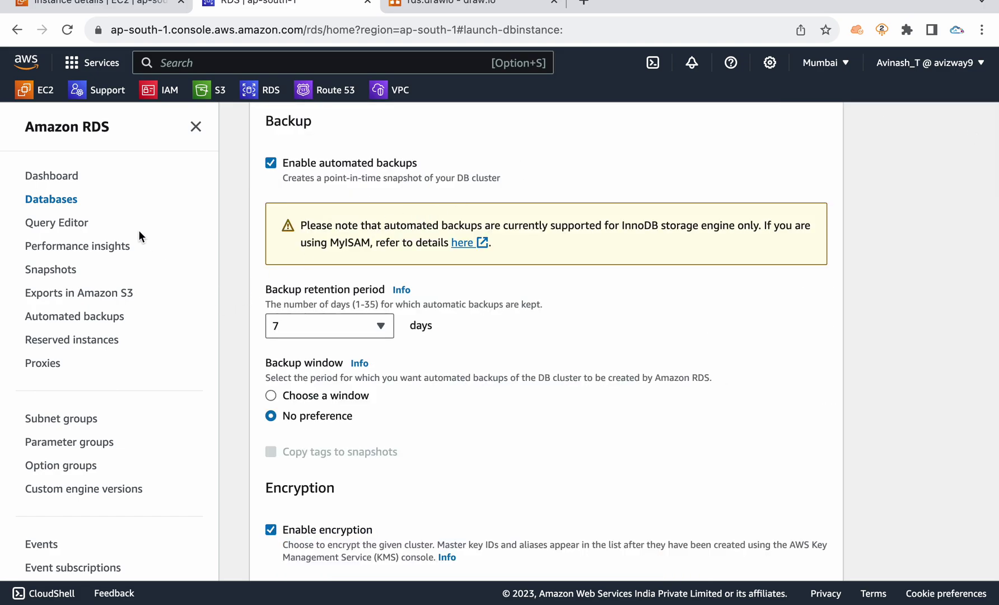
pyautogui.click(47, 274)
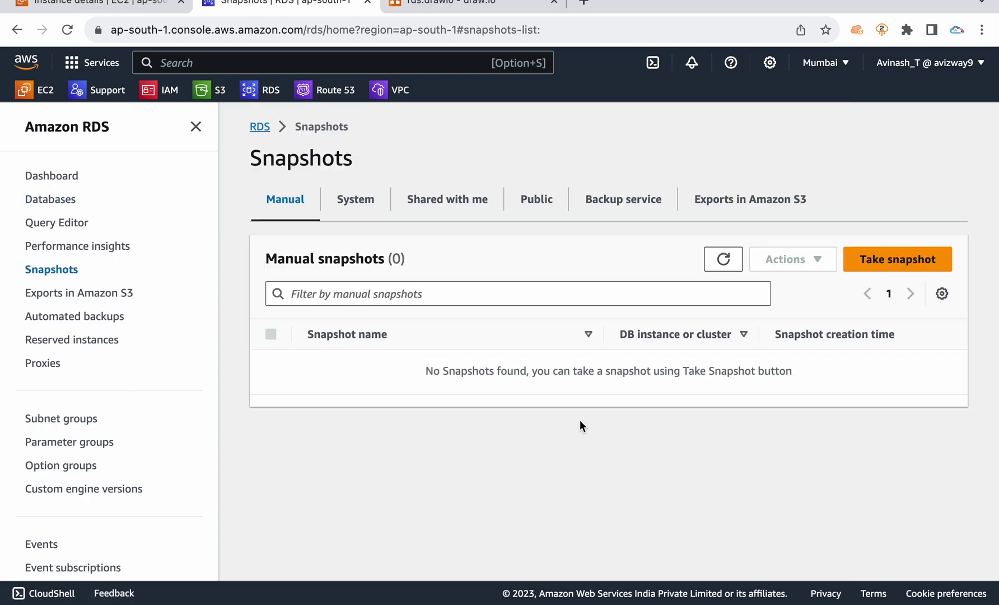
pyautogui.doubleClick(286, 157)
pyautogui.click(361, 410)
pyautogui.click(346, 208)
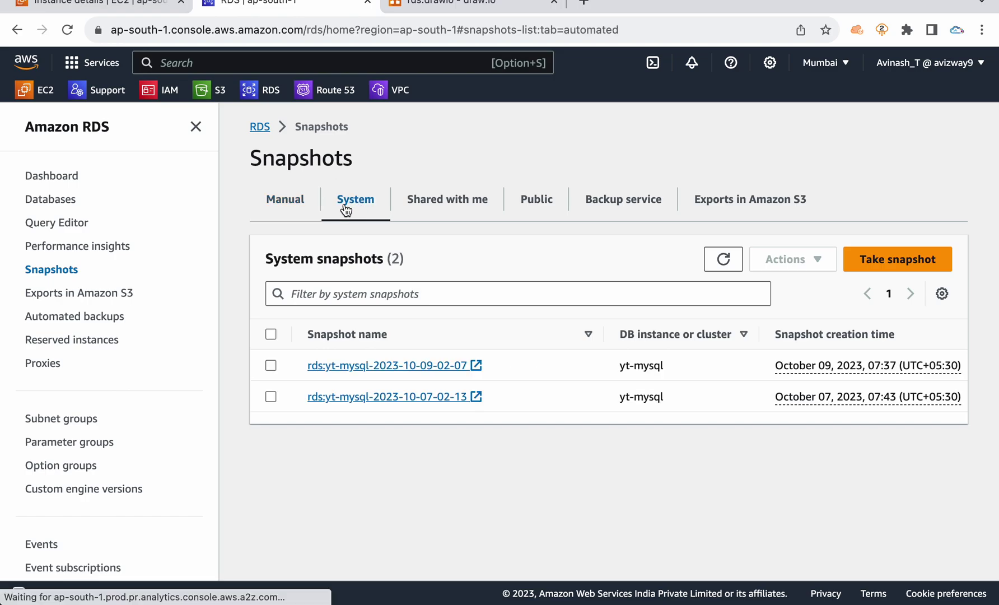
# - Review the current region's automated backups, and examine the full details of the system snapshots
pyautogui.click(63, 316)
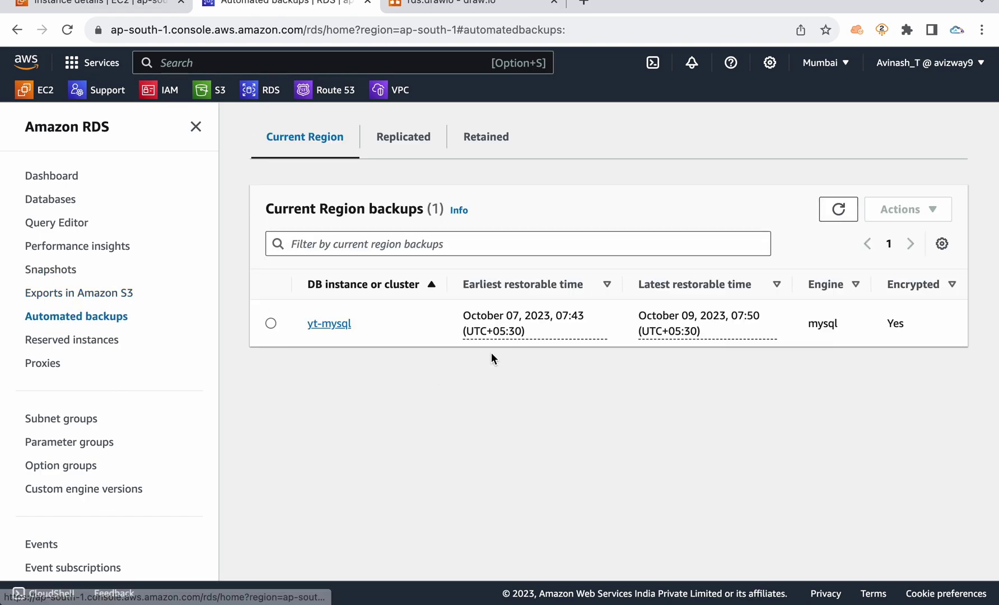
pyautogui.click(49, 271)
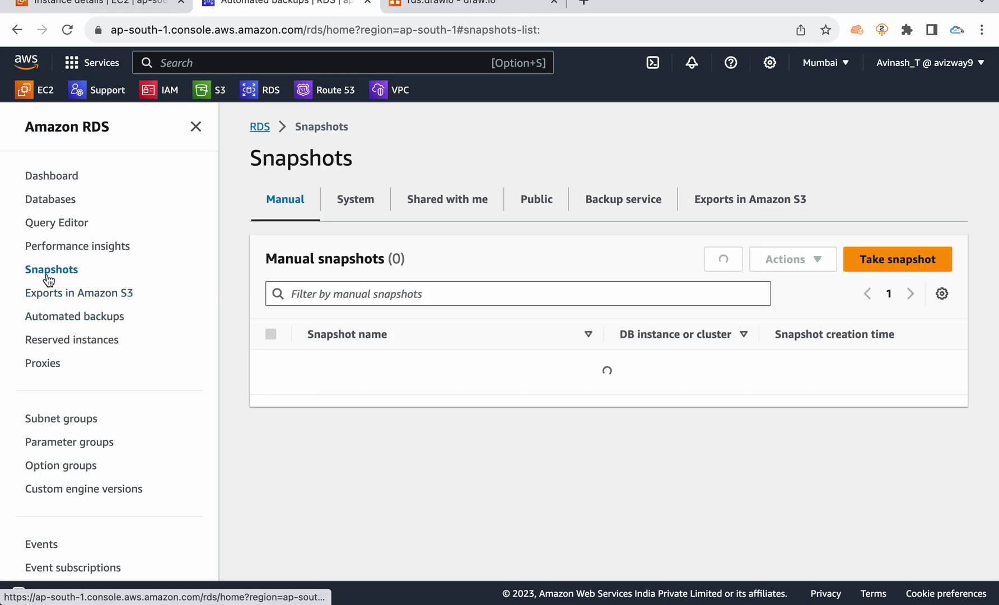
pyautogui.click(353, 199)
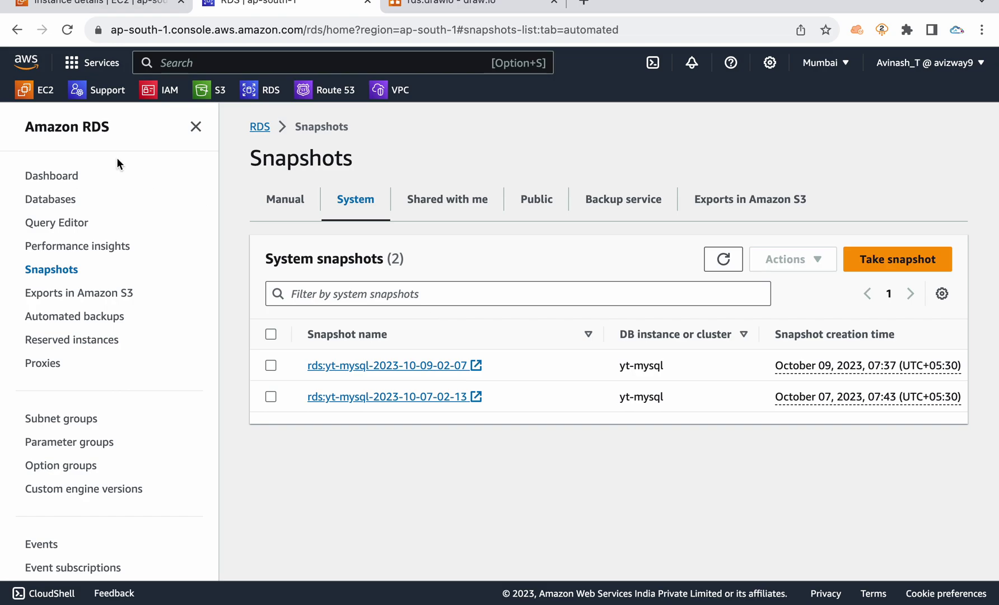
pyautogui.click(196, 129)
pyautogui.hscroll(10, 492, 380)
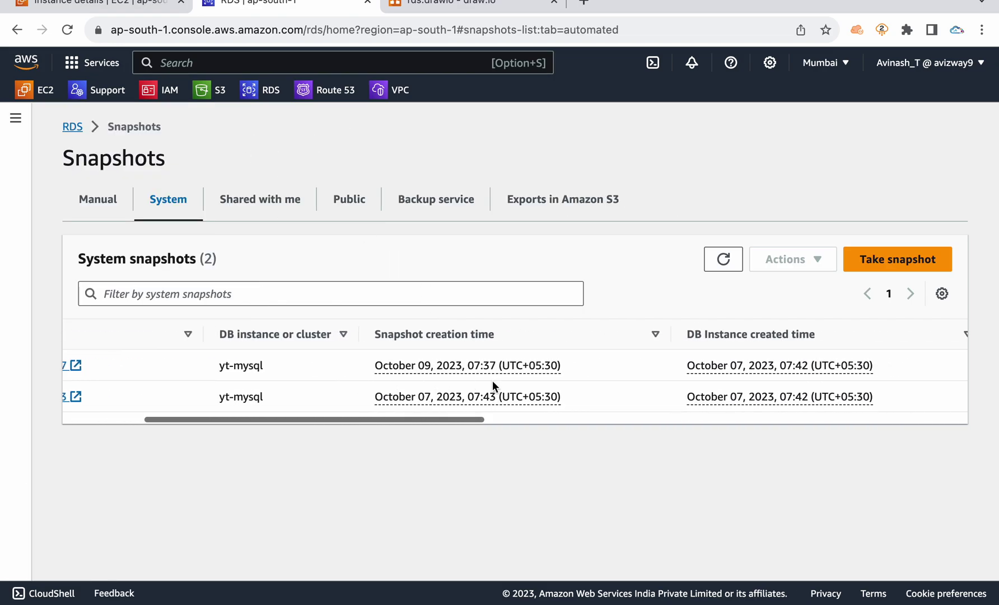
pyautogui.hscroll(10, 492, 380)
pyautogui.hscroll(-20, 492, 381)
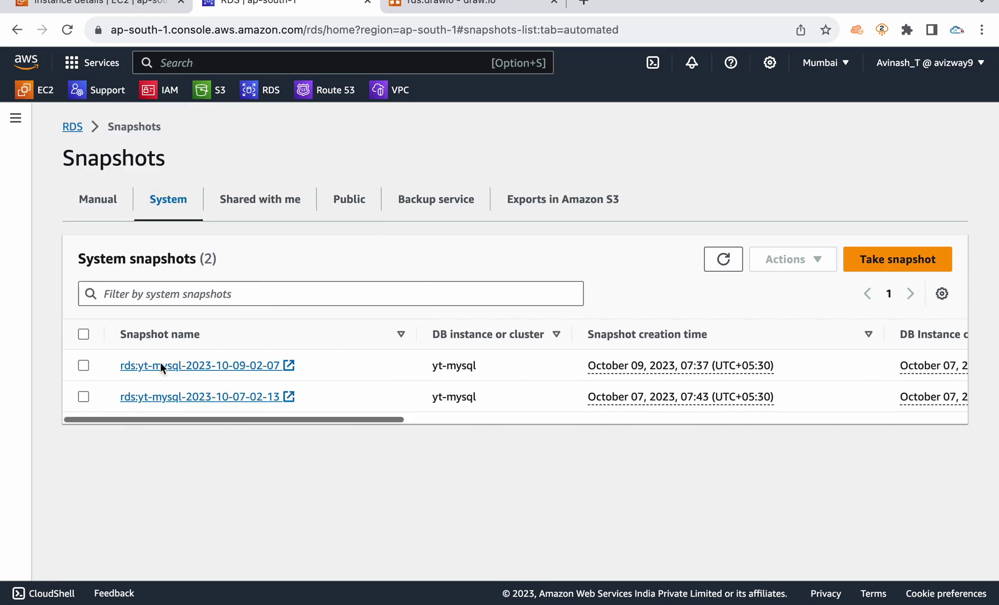
pyautogui.click(85, 365)
pyautogui.click(789, 264)
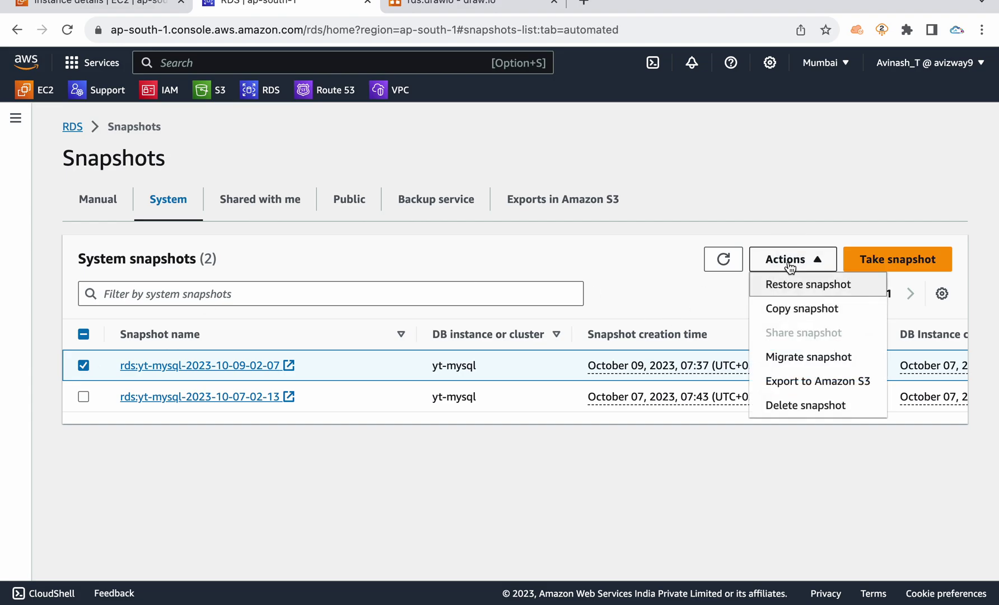
pyautogui.click(792, 405)
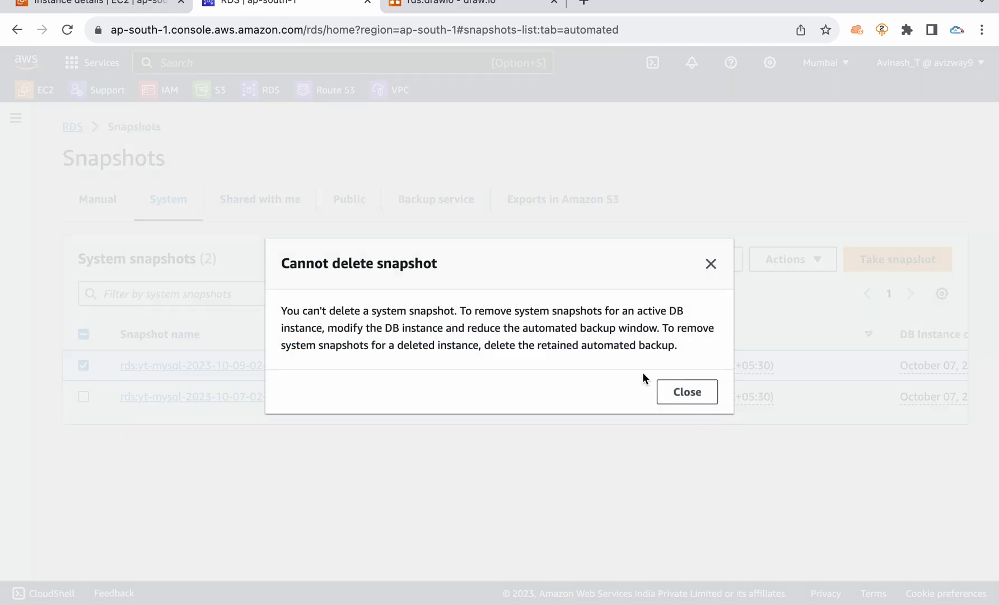
pyautogui.click(687, 400)
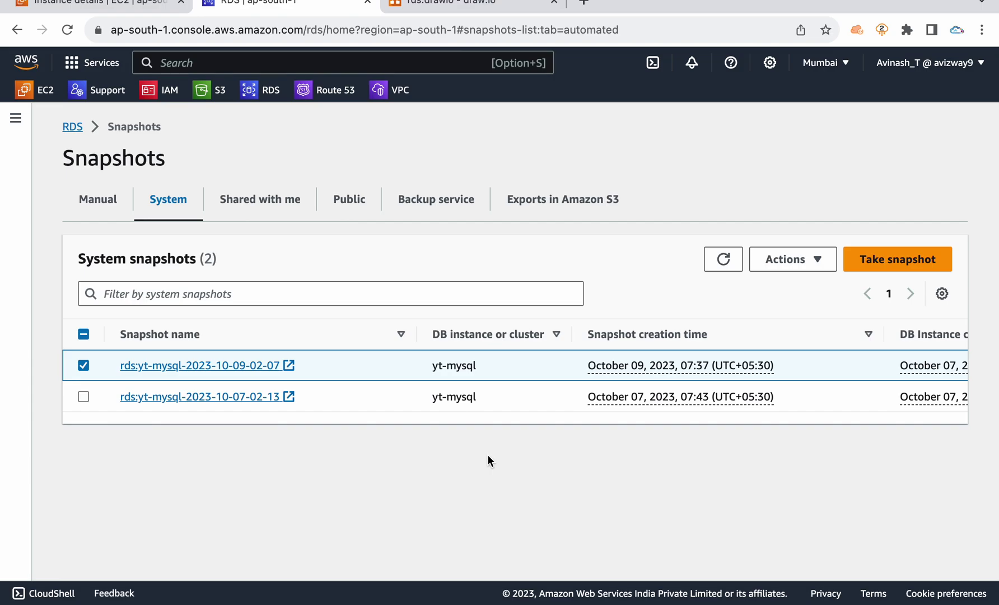
# - View the snapshots shared with the account and look through the public snapshots
pyautogui.click(282, 211)
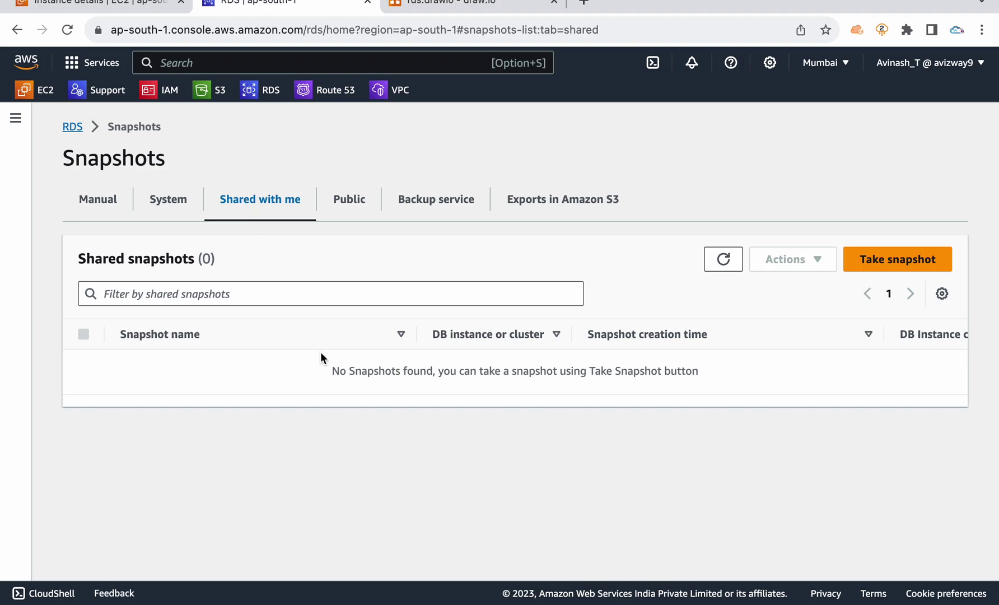
pyautogui.click(336, 205)
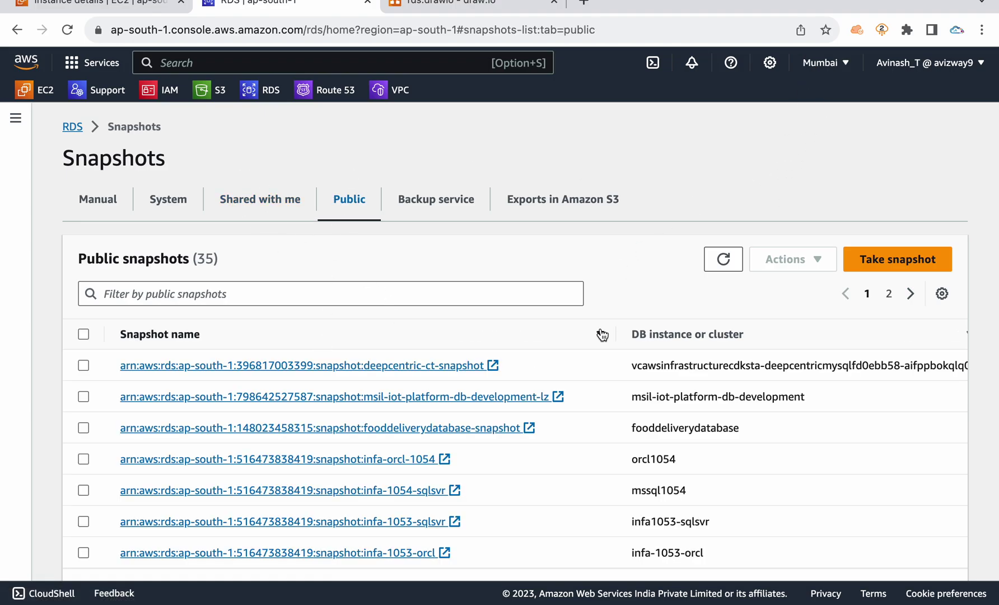
pyautogui.scroll(-9, 598, 332)
pyautogui.scroll(3, 600, 334)
pyautogui.scroll(6, 600, 332)
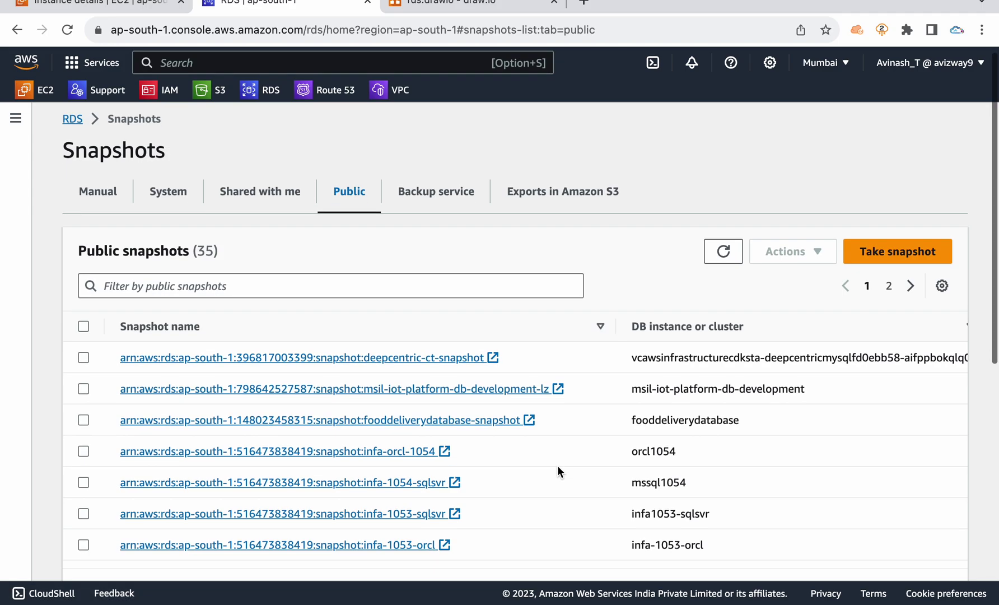
# - Check which actions are available for the public msil-iot-platform-db-development-lz snapshot
pyautogui.click(83, 396)
pyautogui.click(805, 268)
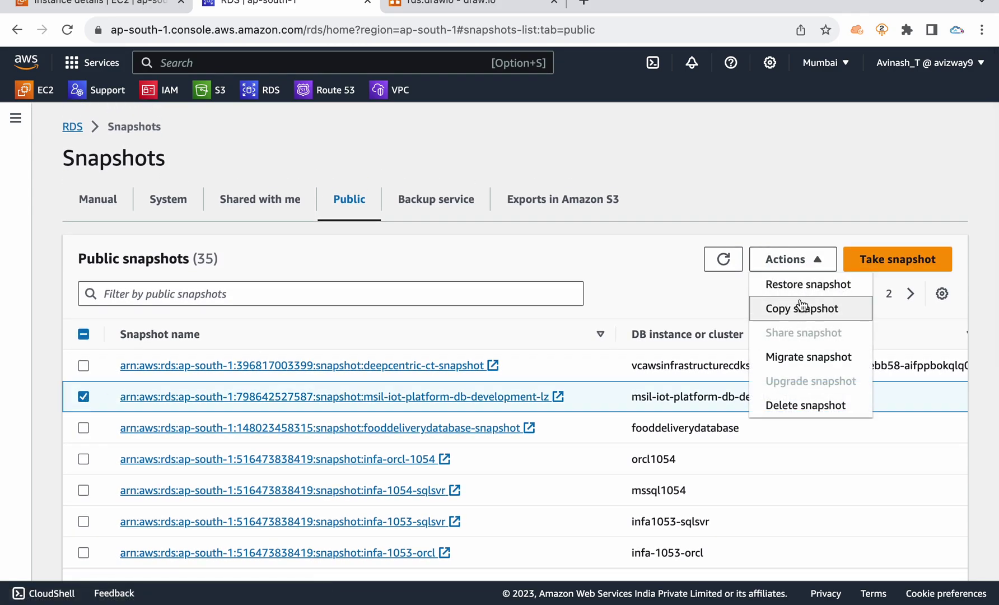
pyautogui.click(530, 242)
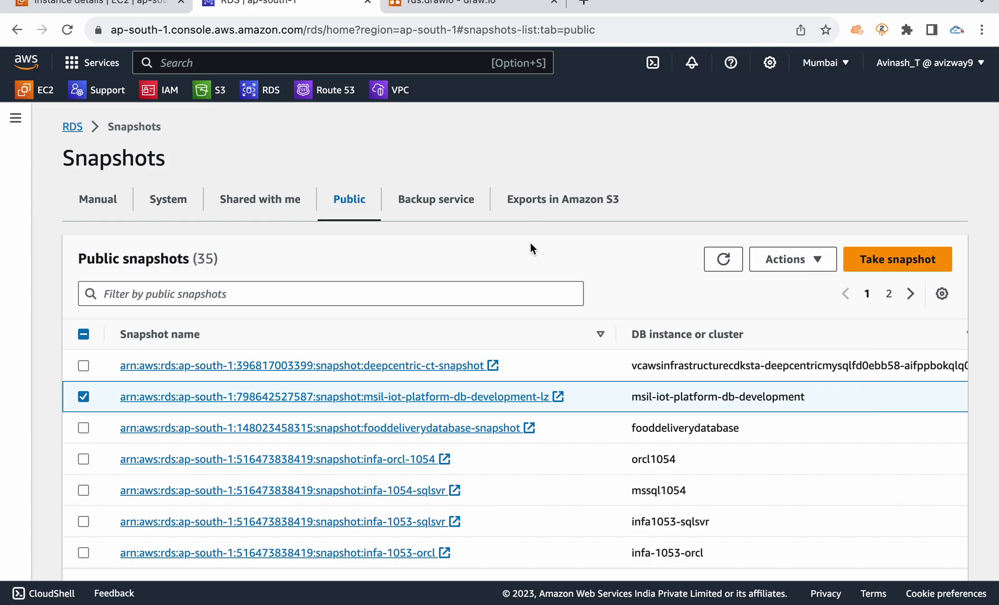
# - View the backup service snapshots and the snapshot exports in Amazon S3
pyautogui.click(465, 206)
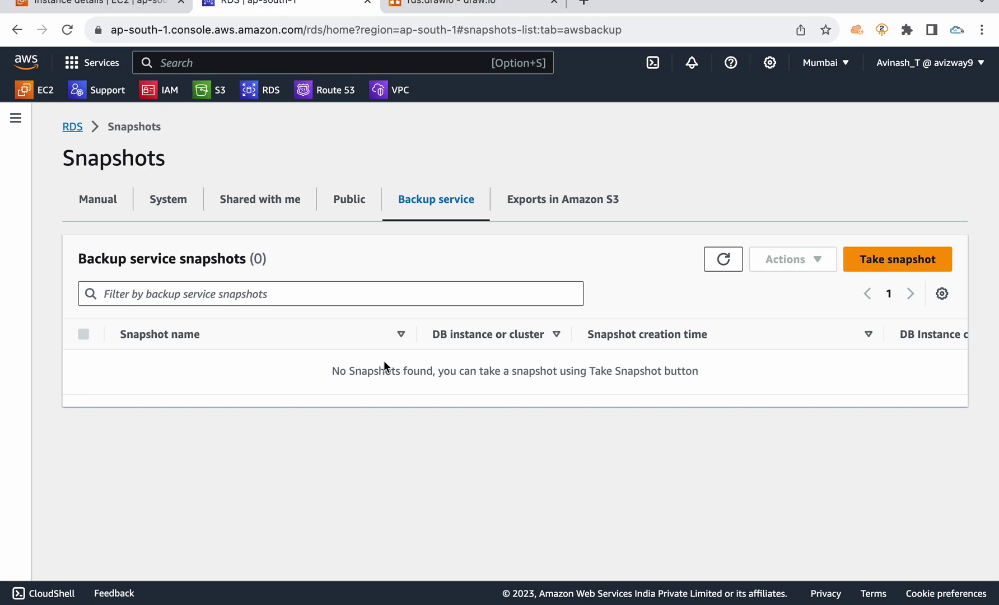
pyautogui.click(555, 200)
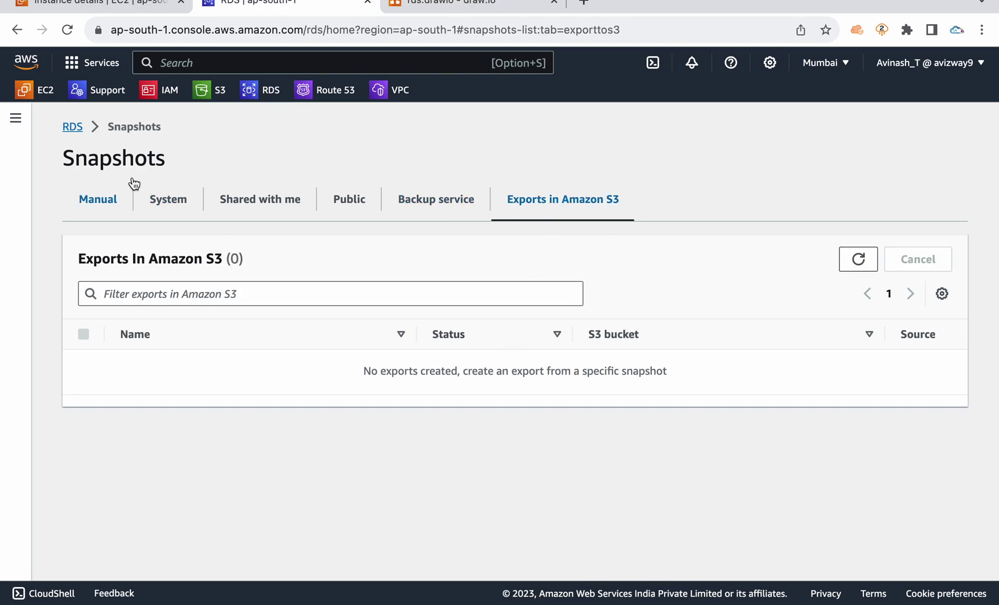
pyautogui.click(182, 199)
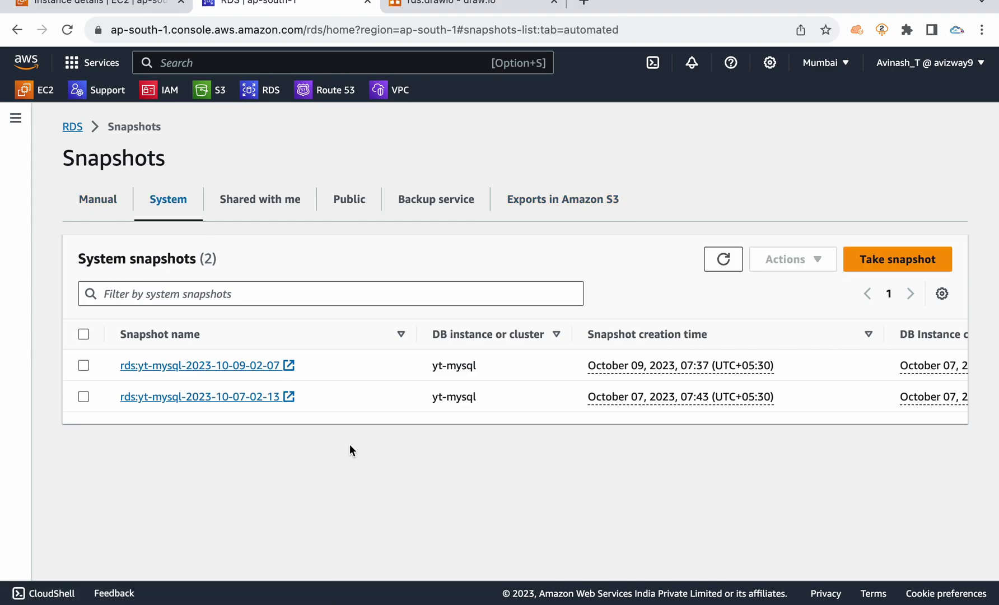
pyautogui.click(83, 365)
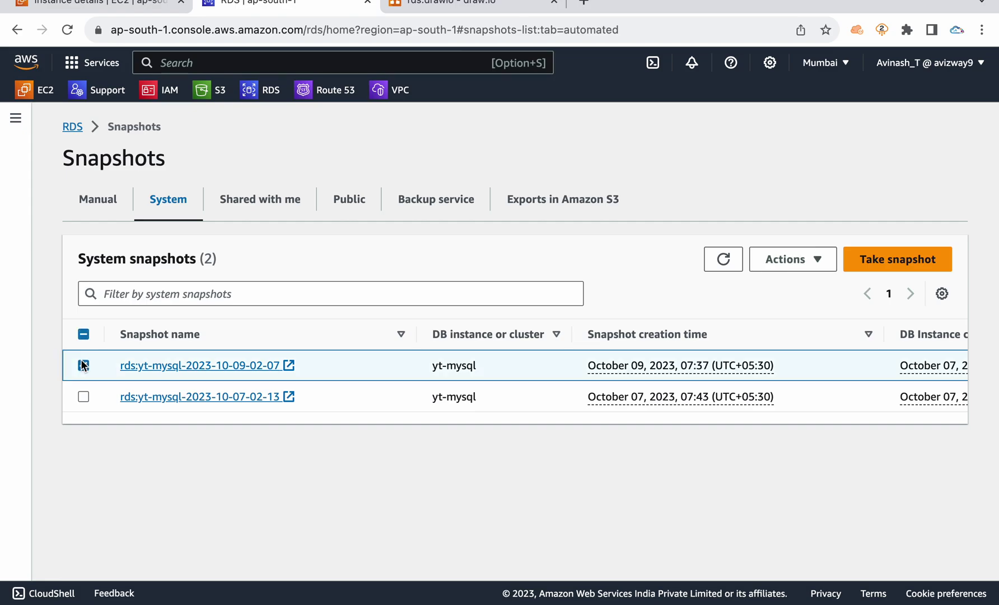
pyautogui.click(802, 260)
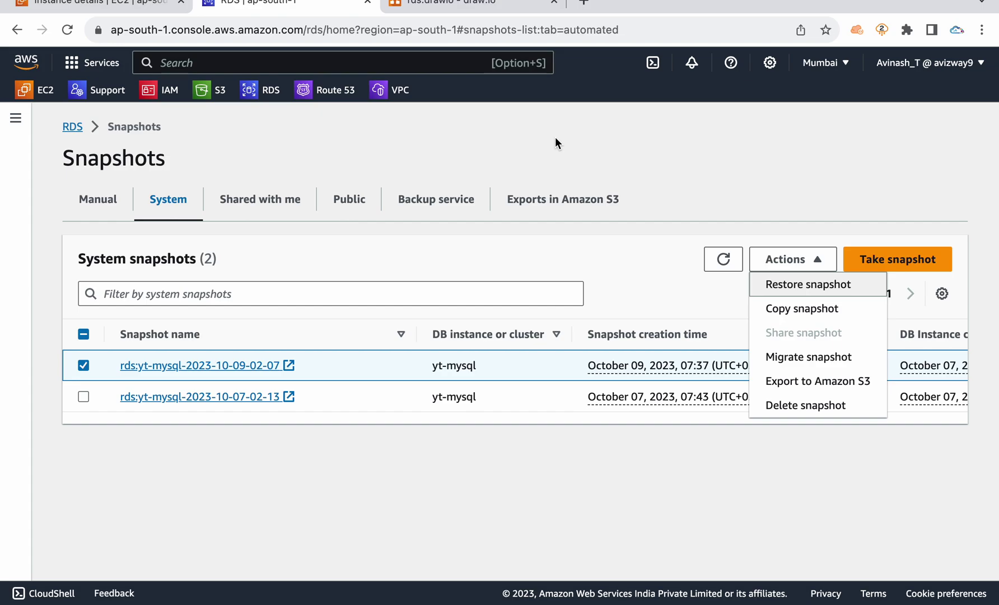
pyautogui.click(790, 286)
# - Set the deployment option of the restored database to Single DB instance
pyautogui.scroll(-2, 469, 261)
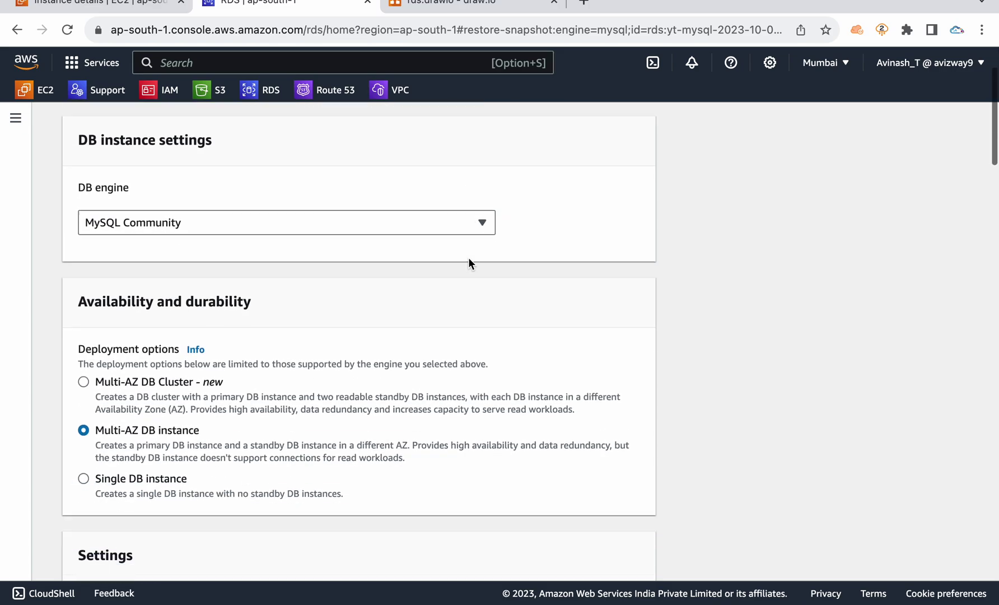
pyautogui.scroll(-3, 190, 316)
pyautogui.click(136, 345)
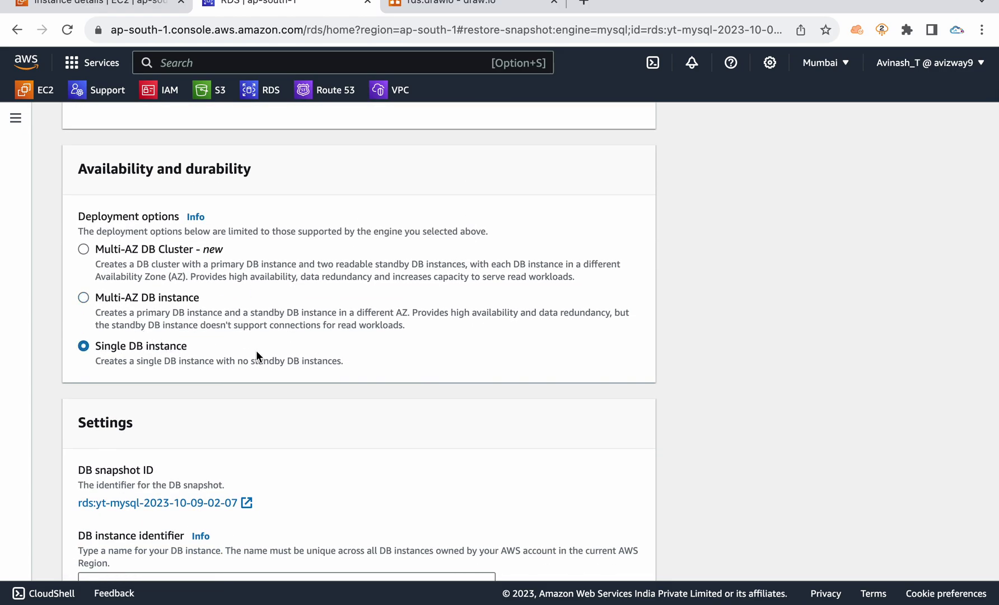
# - Set the DB instance identifier of the restored database to Yt-ss-restore-demo
pyautogui.scroll(-4, 256, 349)
pyautogui.click(238, 381)
pyautogui.write('Yt-ss')
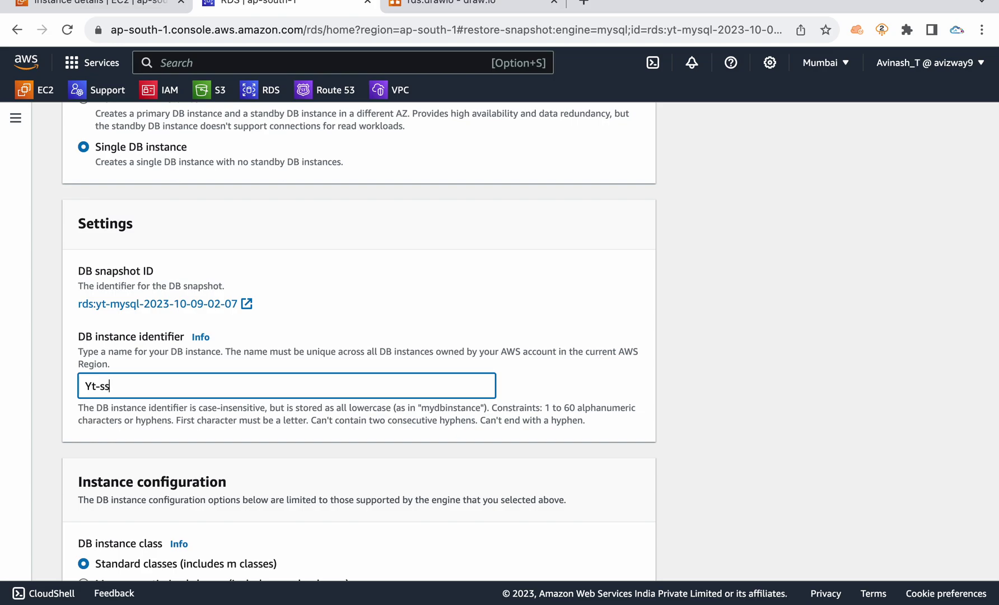
pyautogui.write('-demo')
pyautogui.press('Left')
pyautogui.press('Left')
pyautogui.press('Left')
pyautogui.press('Left')
pyautogui.write('restore-')
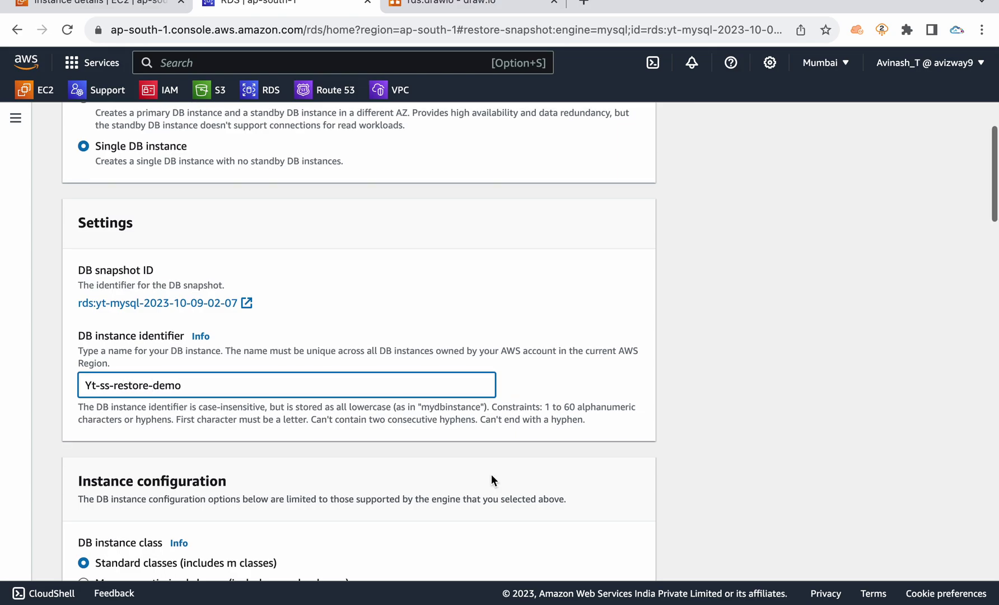
# - Choose the burstable instance class db.t4g.micro for the restored database
pyautogui.scroll(-4, 491, 474)
pyautogui.click(246, 398)
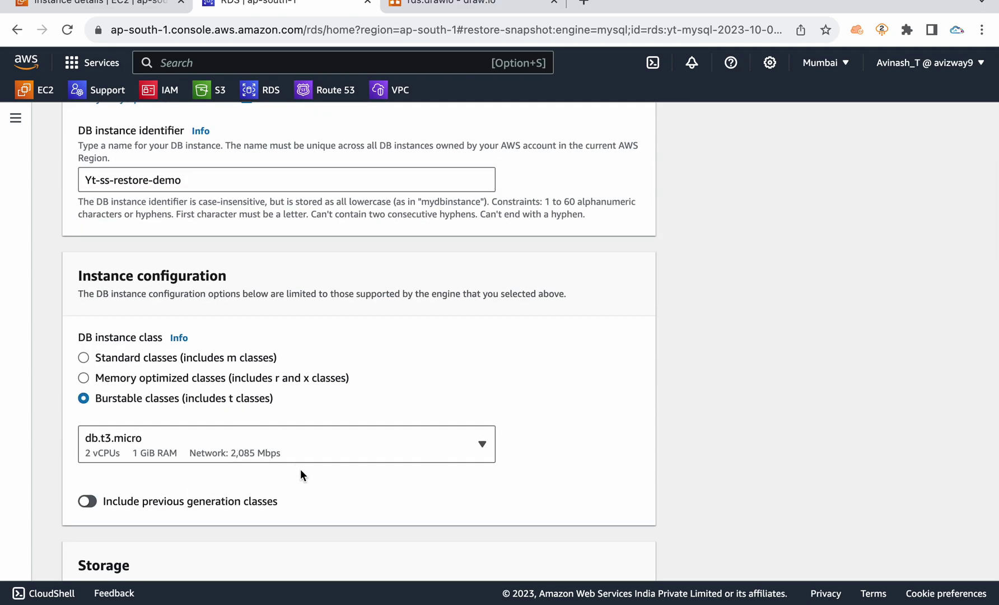
pyautogui.click(278, 439)
pyautogui.click(251, 343)
# - Check which VPCs are available in the restored instance's connectivity settings
pyautogui.scroll(-7, 639, 378)
pyautogui.scroll(-7, 727, 418)
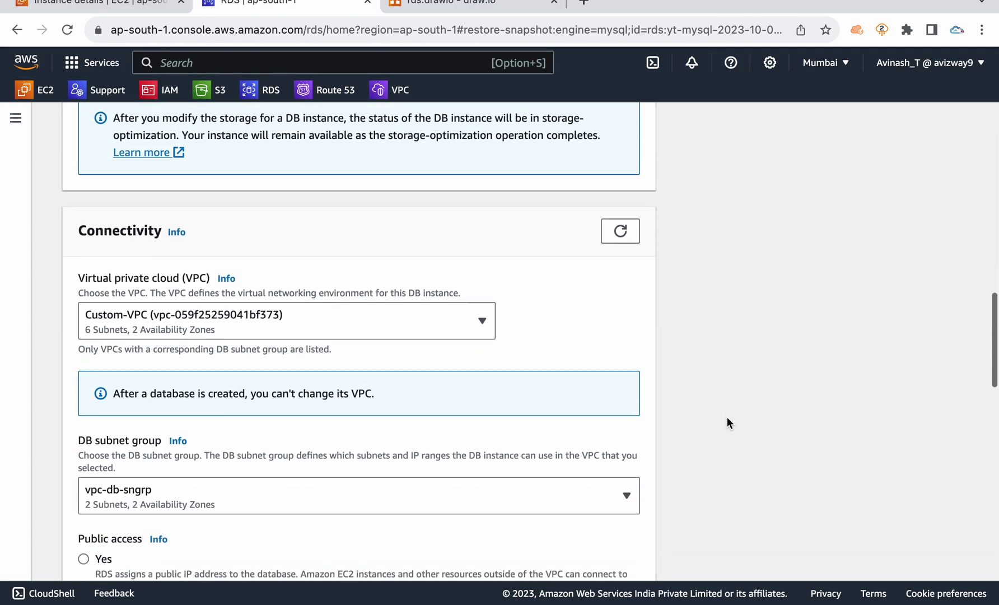
pyautogui.click(353, 317)
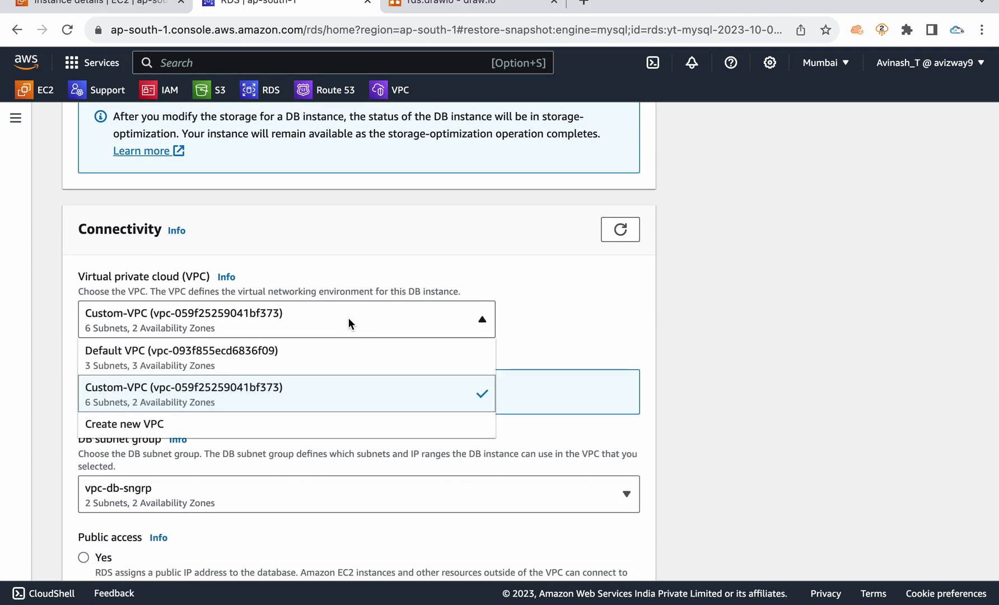
pyautogui.click(546, 311)
# - Replace the default VPC security group of the restored instance with the existing group mysql-sg
pyautogui.scroll(-1, 546, 311)
pyautogui.scroll(-3, 413, 355)
pyautogui.scroll(-5, 386, 357)
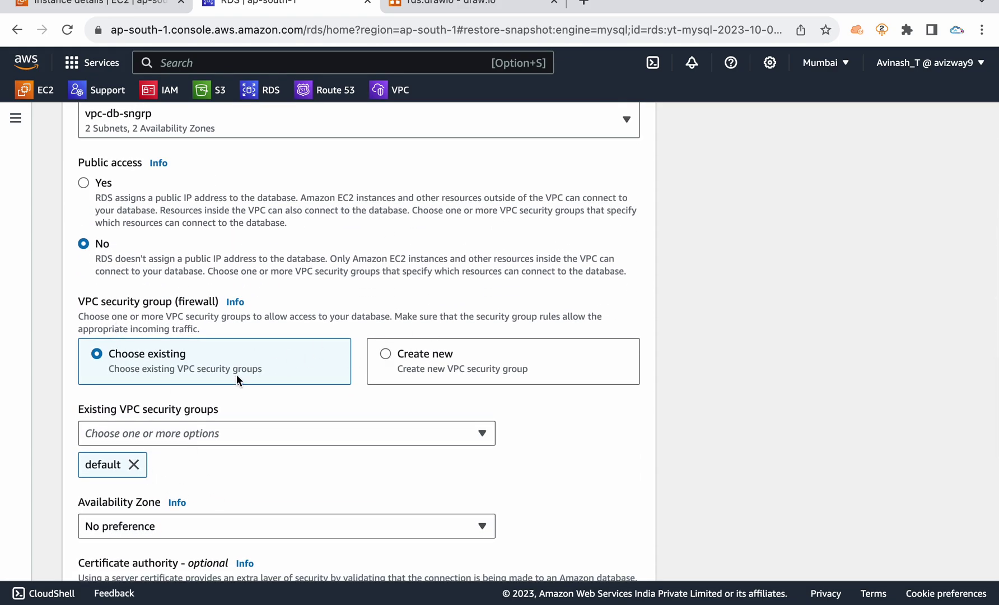
pyautogui.click(133, 465)
pyautogui.click(141, 439)
pyautogui.write('my')
pyautogui.click(169, 412)
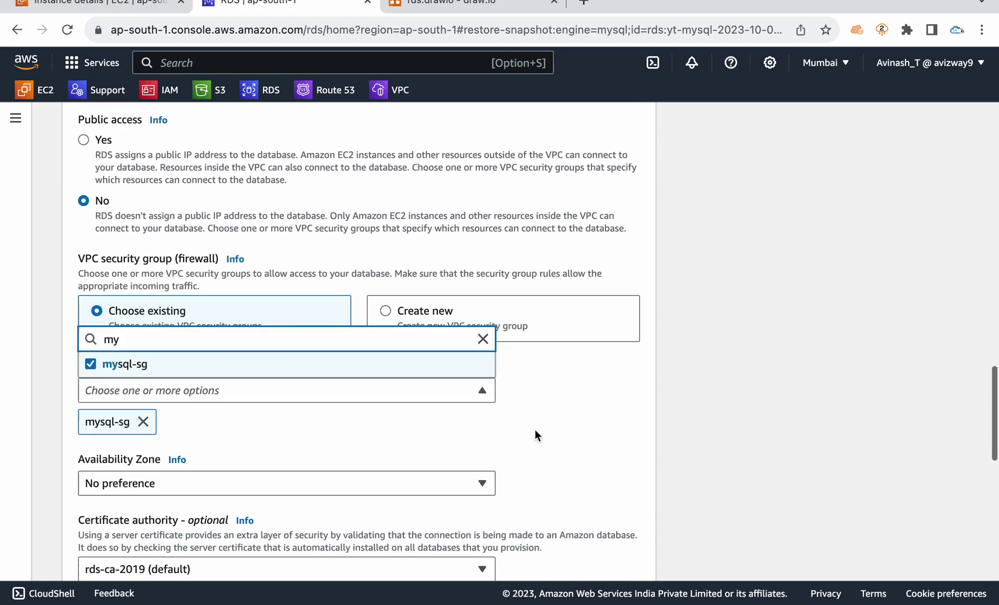
# - Disable auto minor version upgrade in the additional configuration and start the restore of the DB instance
pyautogui.scroll(-5, 535, 435)
pyautogui.scroll(-2, 157, 222)
pyautogui.click(124, 253)
pyautogui.click(124, 254)
pyautogui.scroll(-3, 275, 319)
pyautogui.scroll(-4, 285, 334)
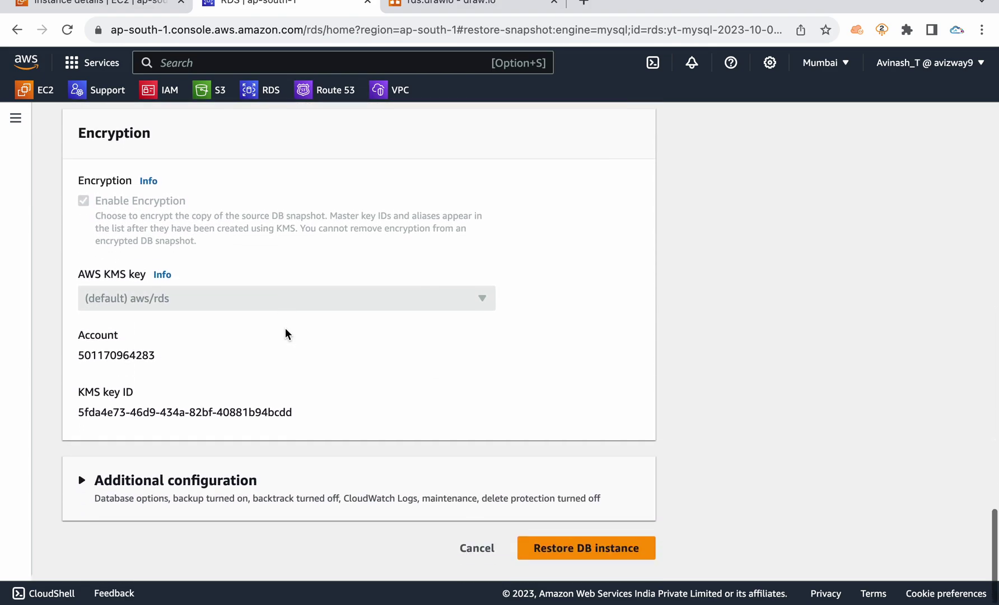
pyautogui.click(438, 503)
pyautogui.scroll(-3, 438, 503)
pyautogui.scroll(-8, 437, 502)
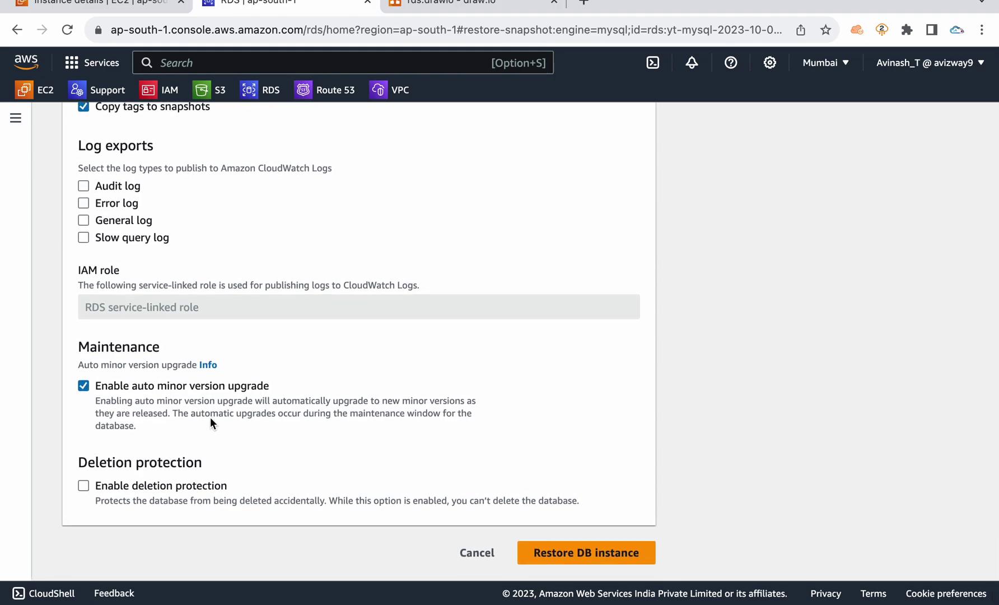
pyautogui.click(186, 385)
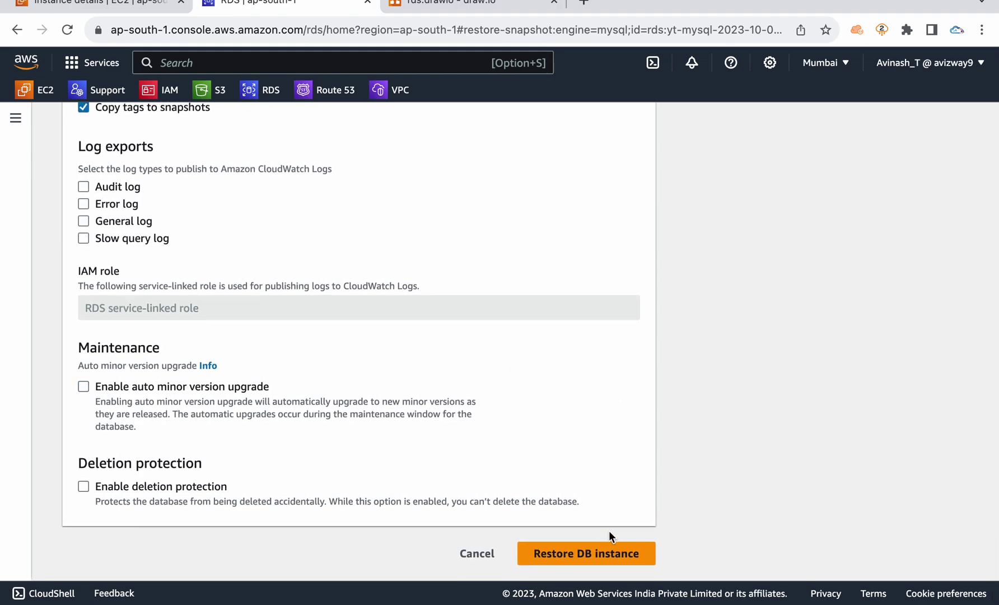
pyautogui.click(591, 554)
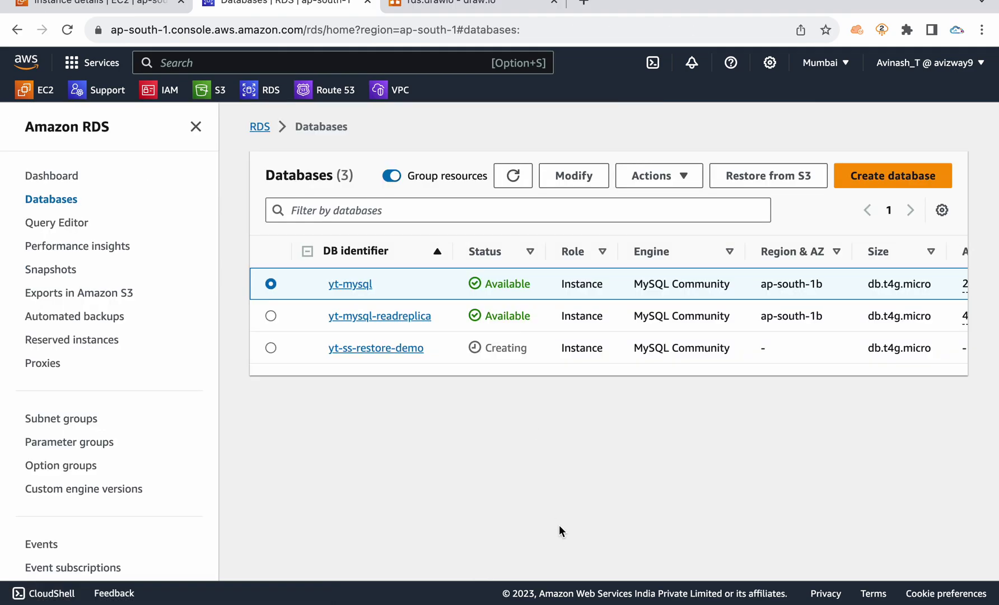
# - Examine the creation times of the yt-mysql system snapshots
pyautogui.click(50, 276)
pyautogui.click(353, 197)
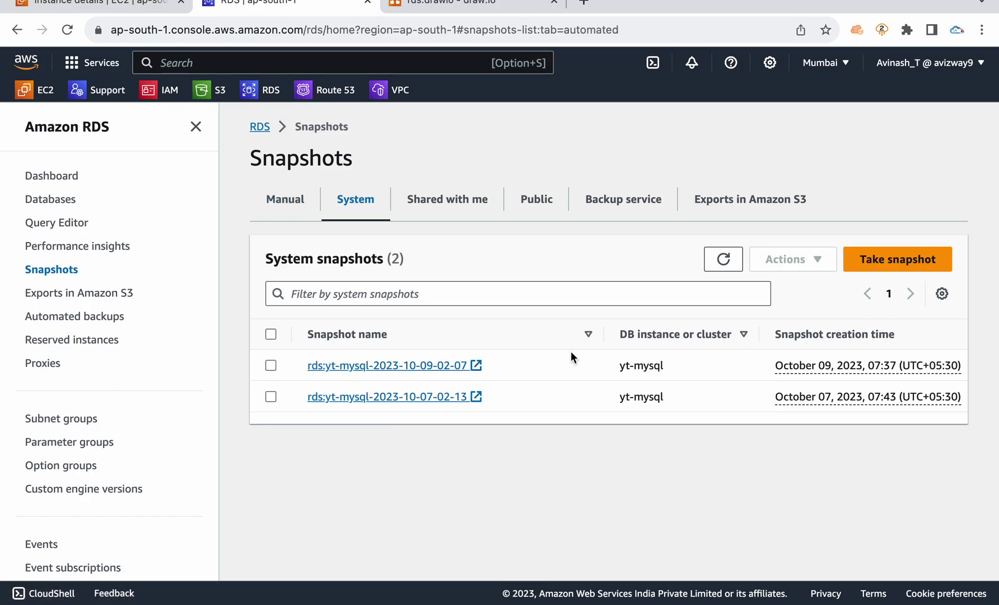
pyautogui.hscroll(5, 654, 374)
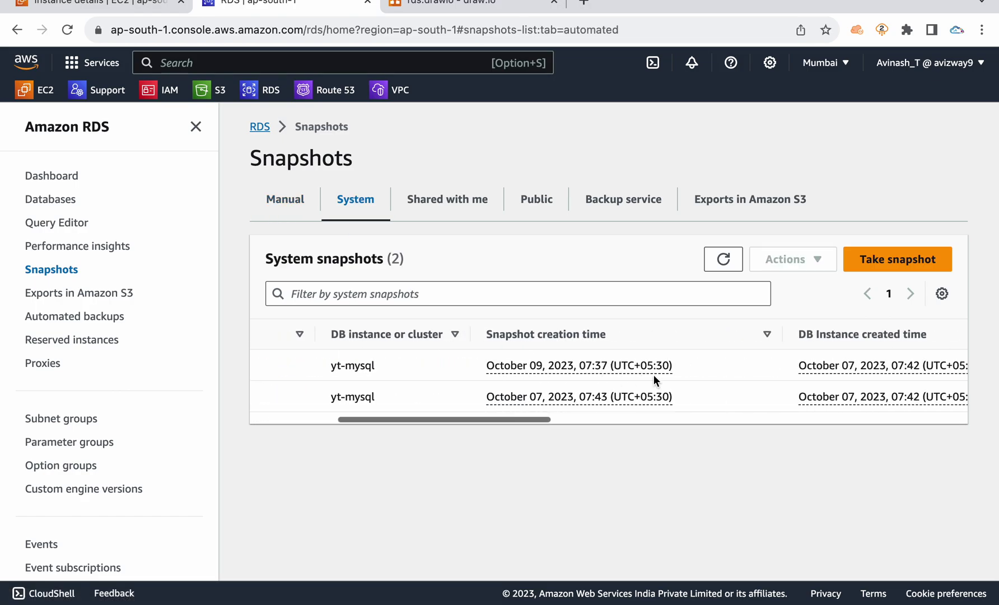
pyautogui.click(663, 372)
pyautogui.moveTo(663, 373); pyautogui.dragTo(511, 365)
pyautogui.click(676, 368)
pyautogui.moveTo(659, 364); pyautogui.dragTo(553, 371)
pyautogui.click(691, 359)
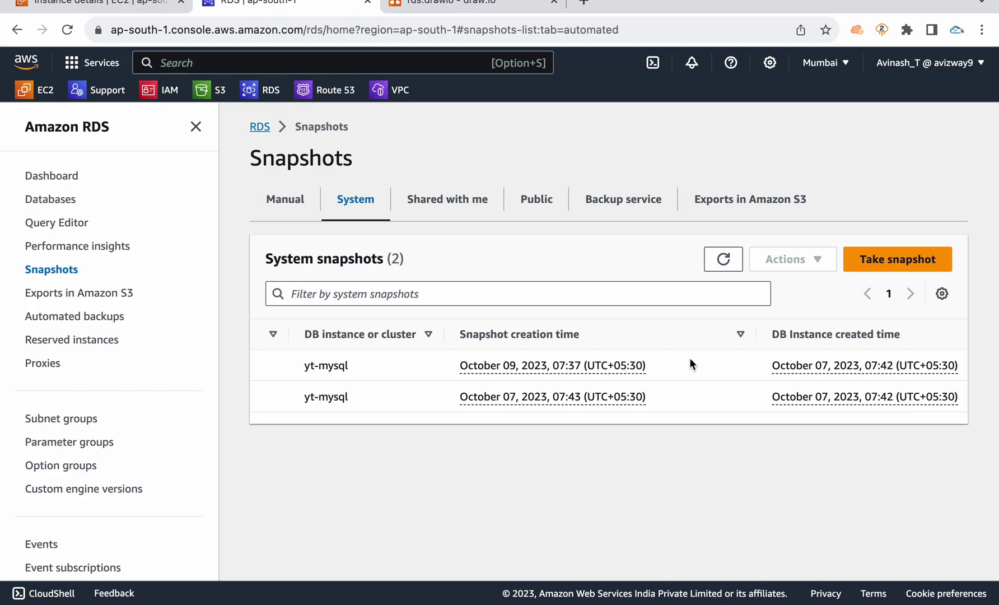
# - Check the status of yt-ss-restore-demo in the databases list
pyautogui.click(41, 201)
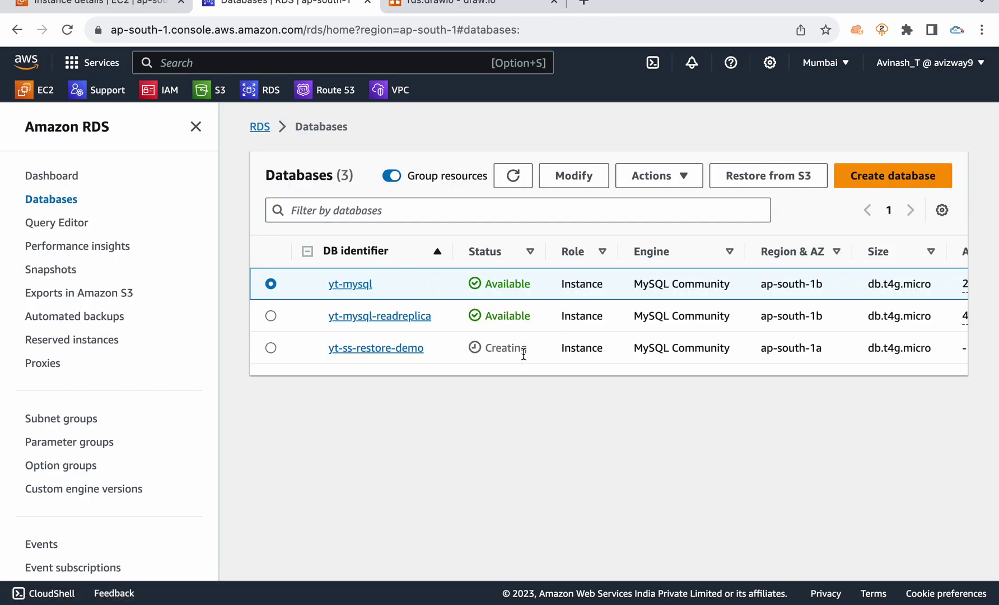
pyautogui.click(271, 348)
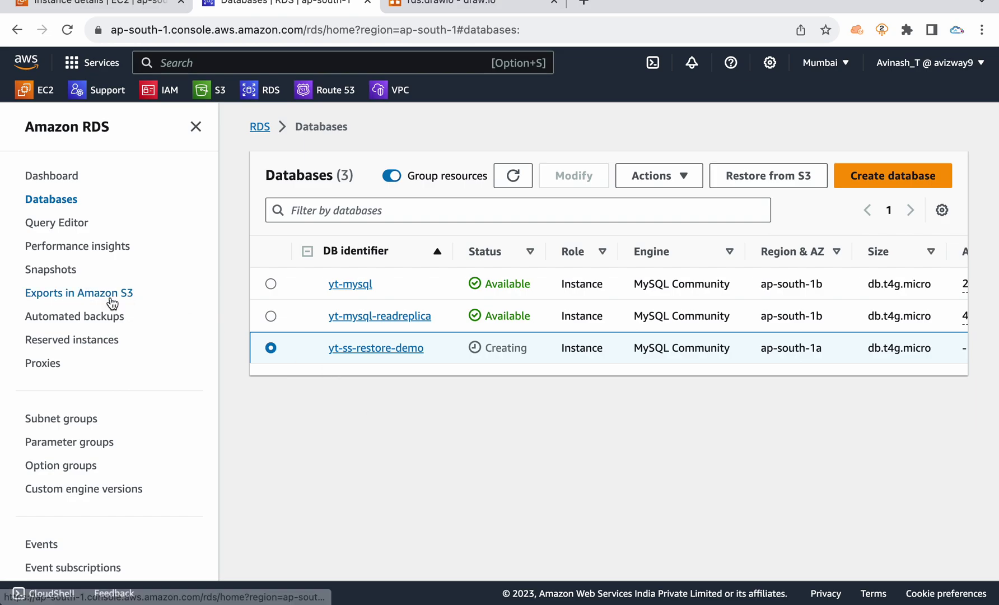
pyautogui.click(66, 271)
pyautogui.click(49, 199)
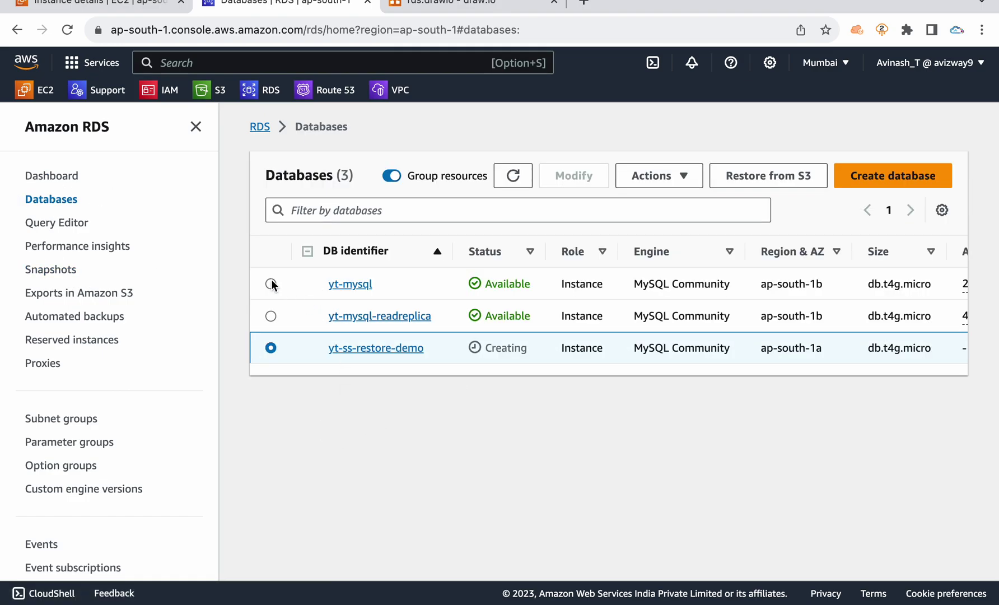
# - Take a manual snapshot named manual-ss of the yt-mysql database
pyautogui.click(271, 284)
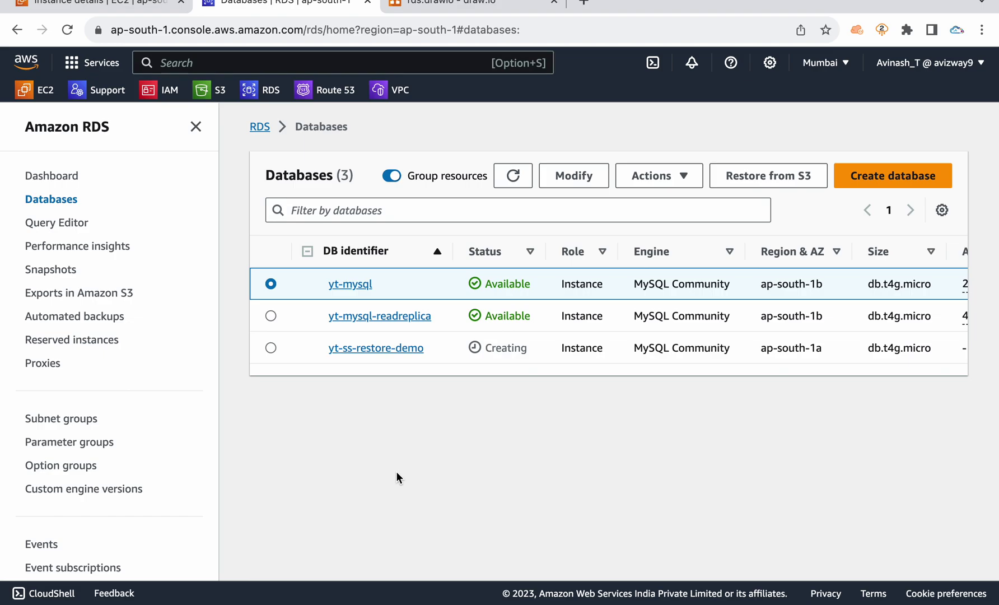
pyautogui.click(676, 182)
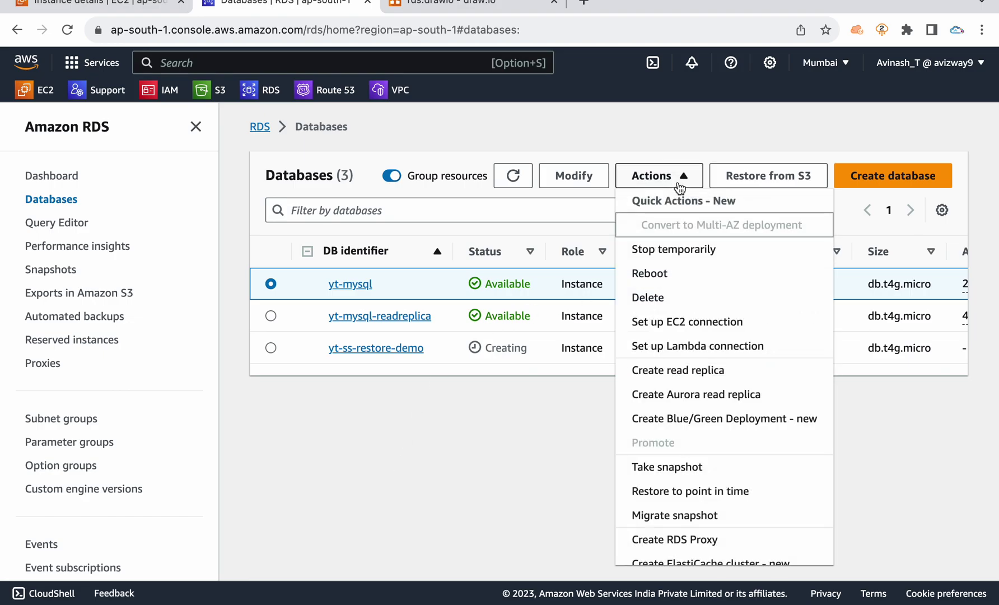
pyautogui.click(676, 468)
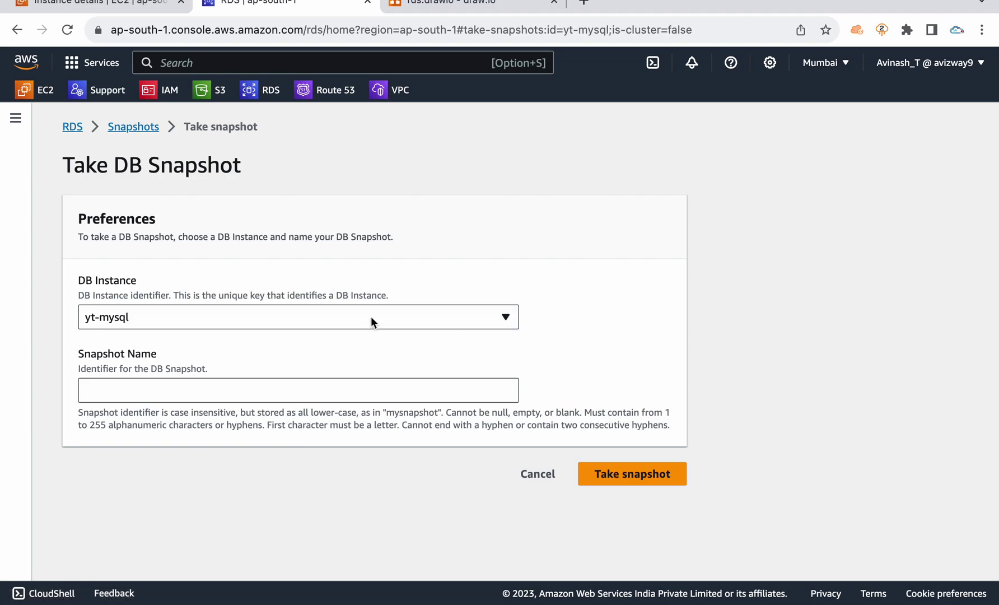
pyautogui.click(267, 387)
pyautogui.write('manual-ss')
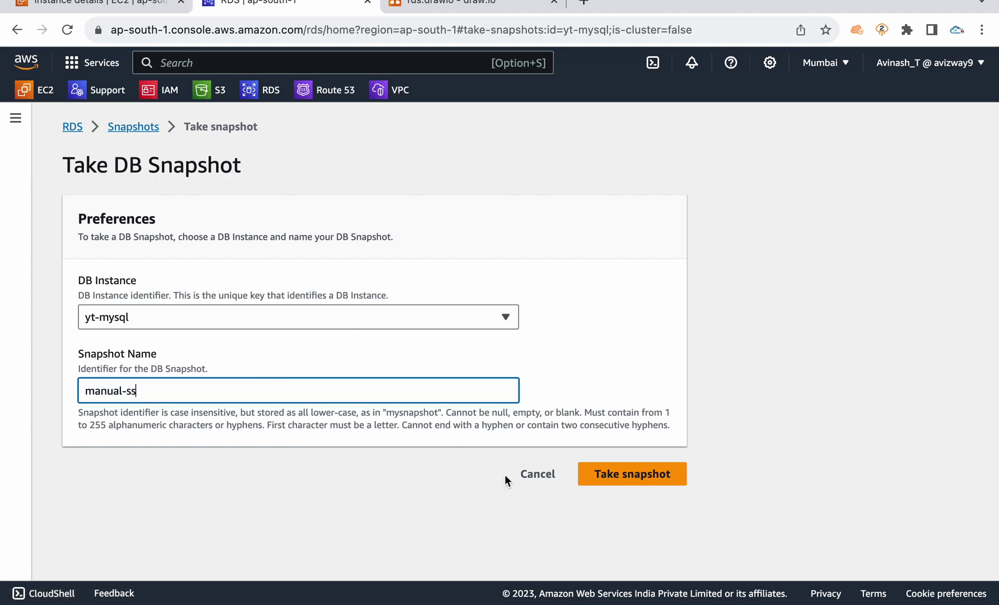
pyautogui.click(636, 470)
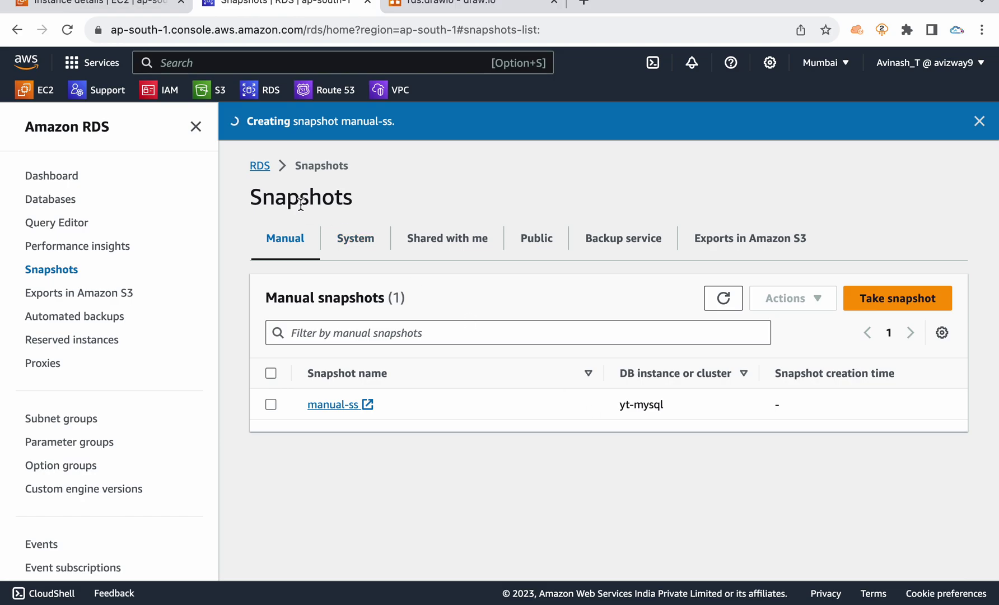
# - Review the automatically created system snapshots of yt-mysql
pyautogui.click(352, 237)
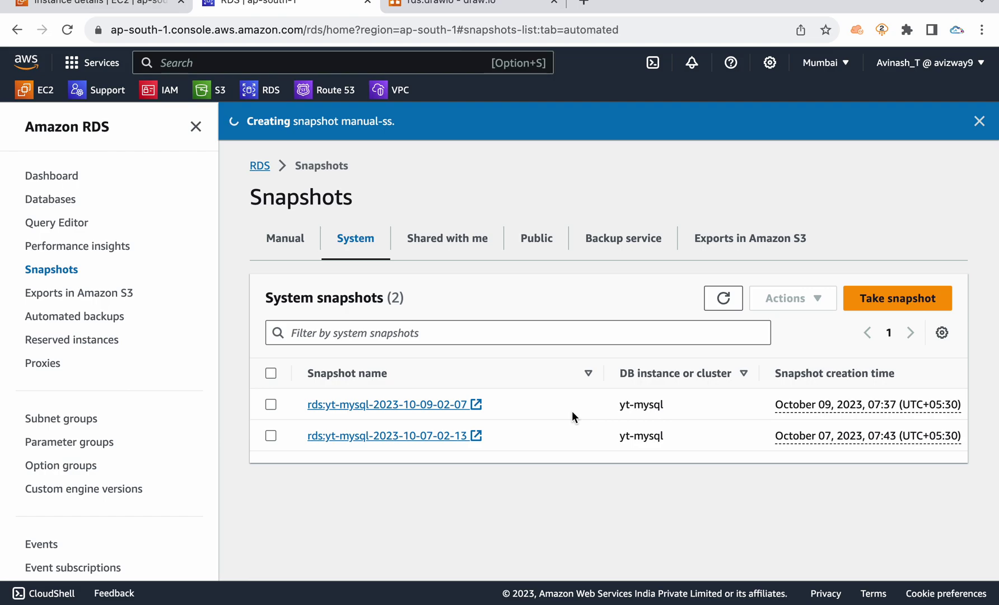
pyautogui.moveTo(593, 397); pyautogui.dragTo(662, 462)
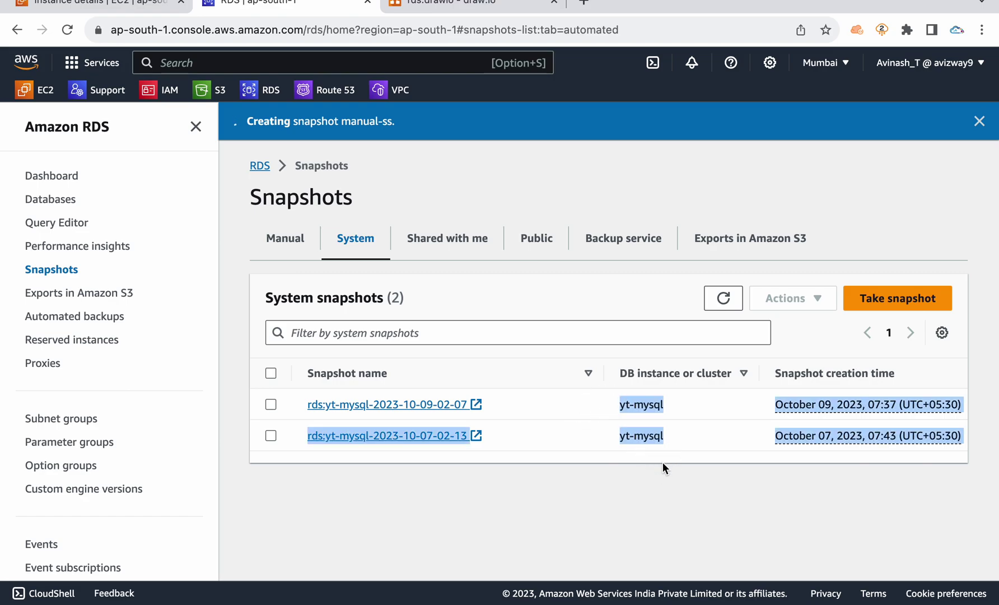
pyautogui.click(662, 463)
pyautogui.moveTo(610, 420); pyautogui.dragTo(634, 445)
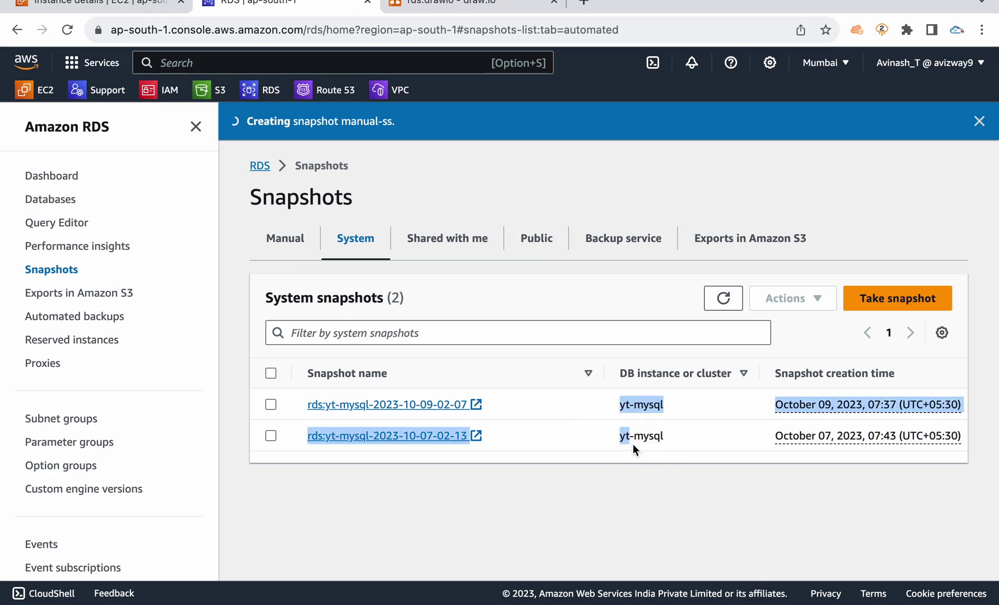
pyautogui.click(609, 462)
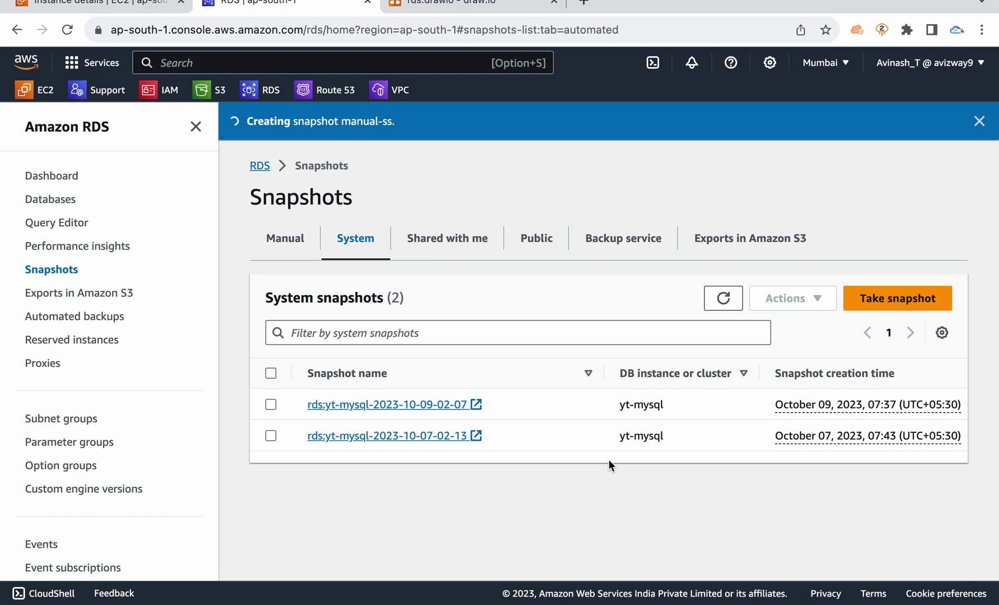
pyautogui.click(271, 436)
pyautogui.click(270, 436)
# - Select yt-mysql-readreplica in the databases list and refresh the list to check the instance statuses
pyautogui.click(61, 200)
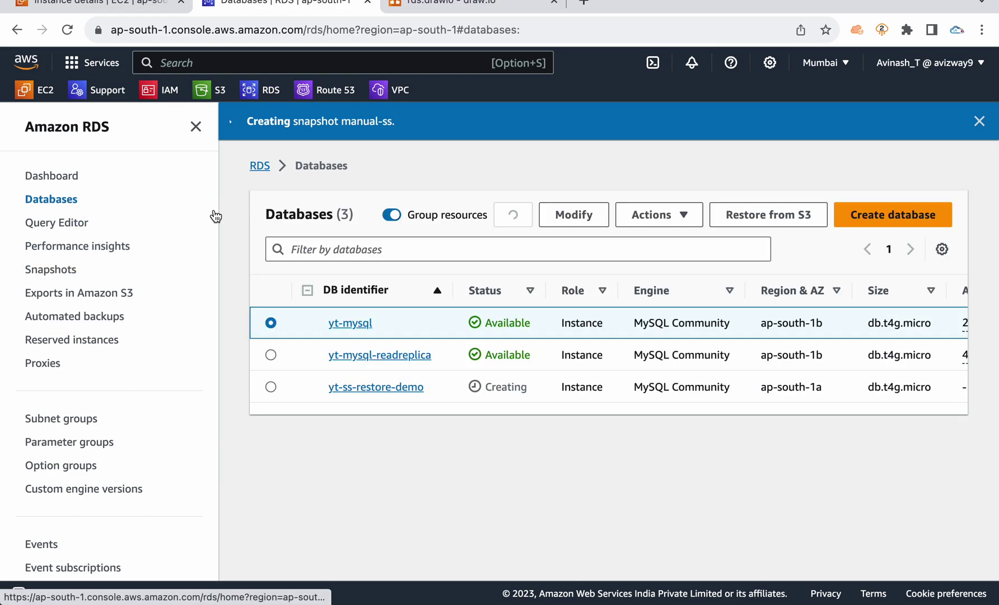
pyautogui.click(271, 355)
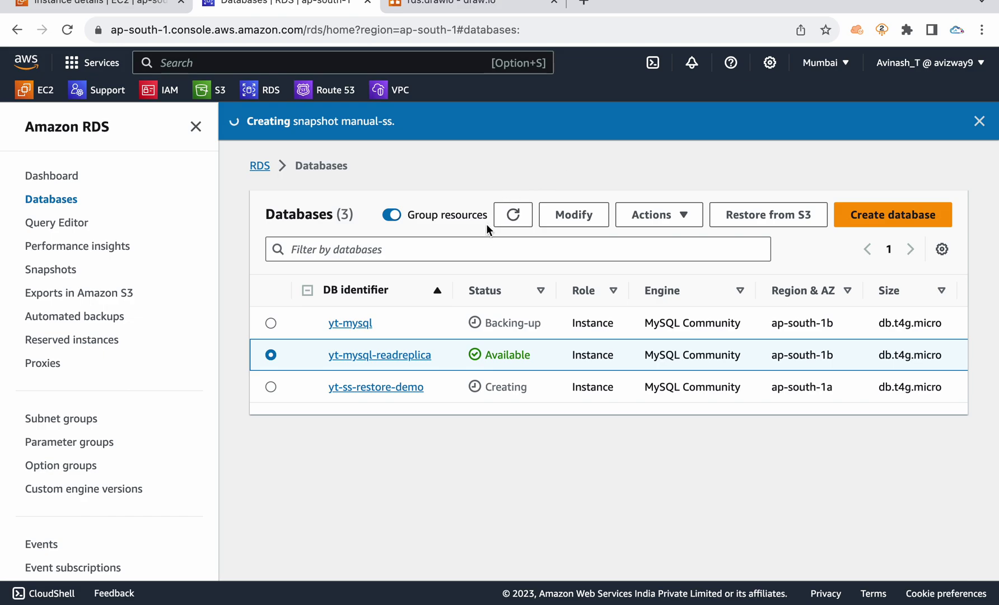
pyautogui.click(513, 213)
# - Search the AWS services for AWS Backup and switch to it in a separate browser tab
pyautogui.click(434, 63)
pyautogui.write('aws backu')
pyautogui.click(420, 217)
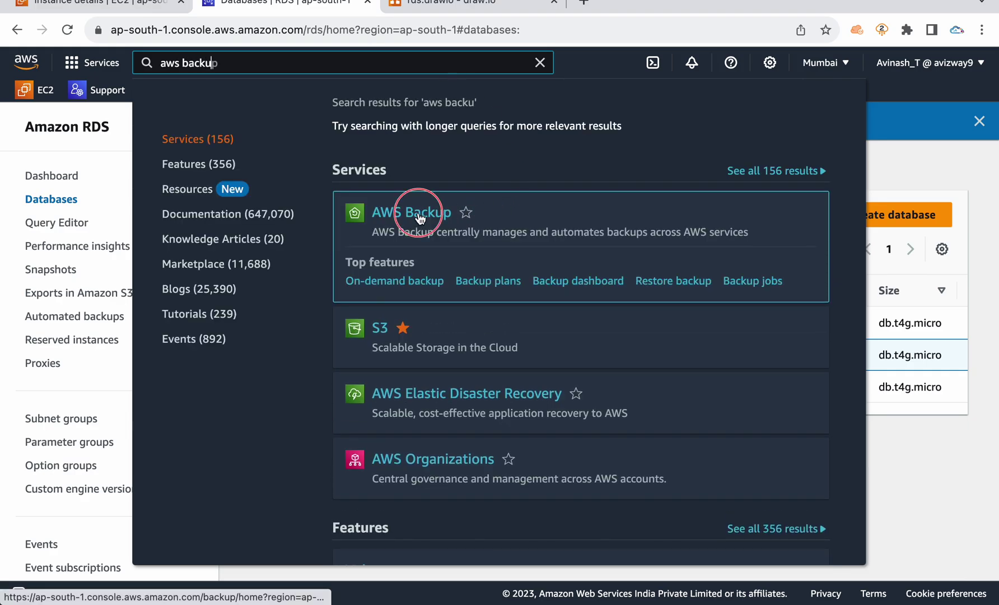
pyautogui.click(540, 62)
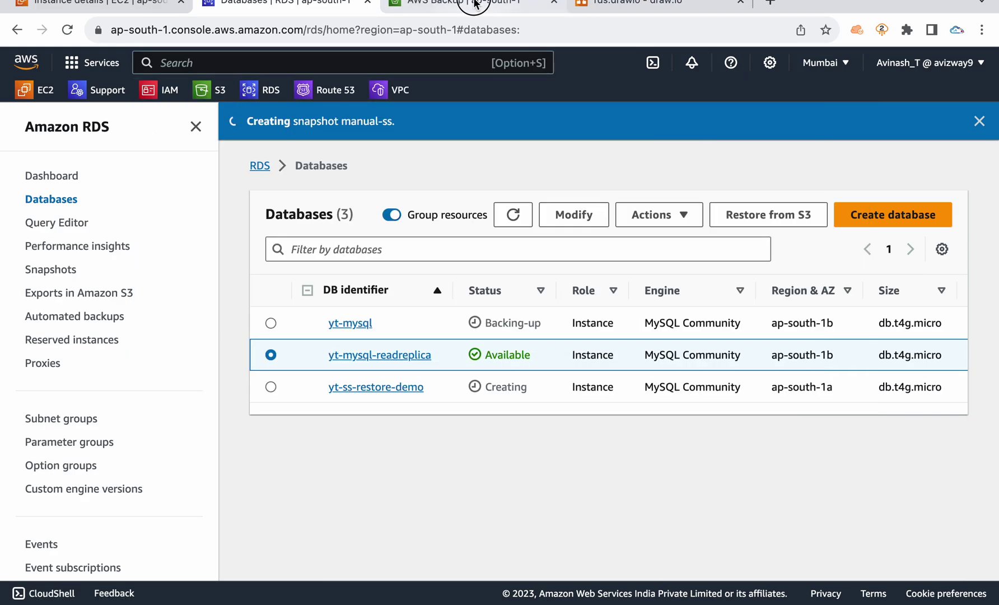
pyautogui.click(473, 3)
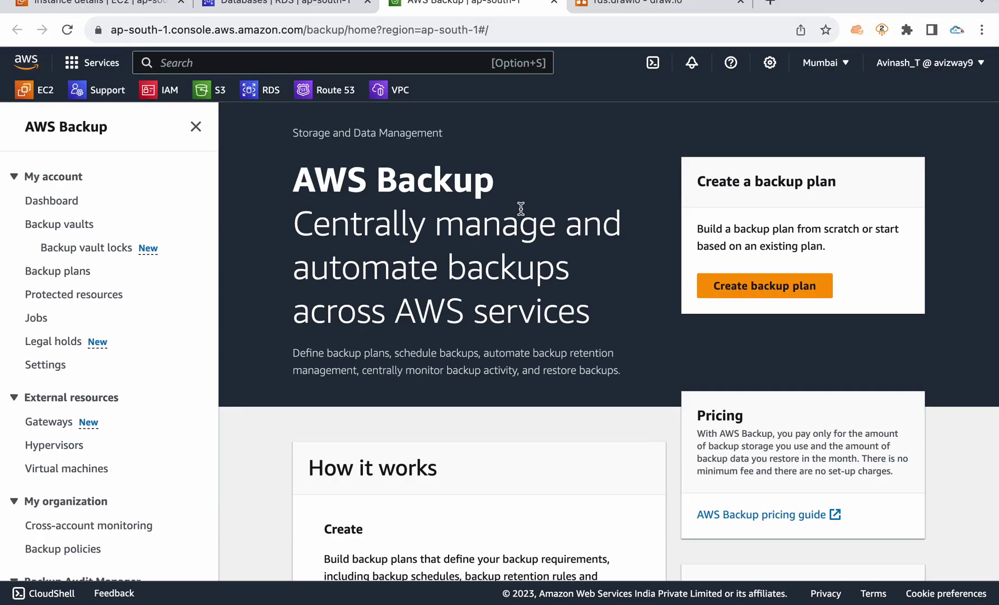
# - Start creating a backup plan based on the Daily-35day-Retention template
pyautogui.click(748, 286)
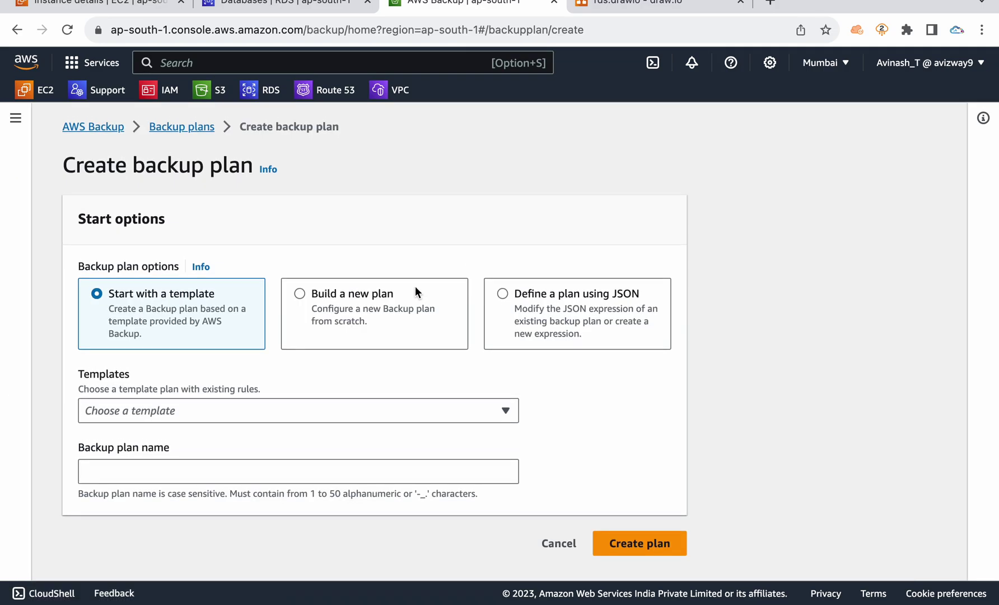
pyautogui.click(368, 298)
pyautogui.scroll(-2, 368, 298)
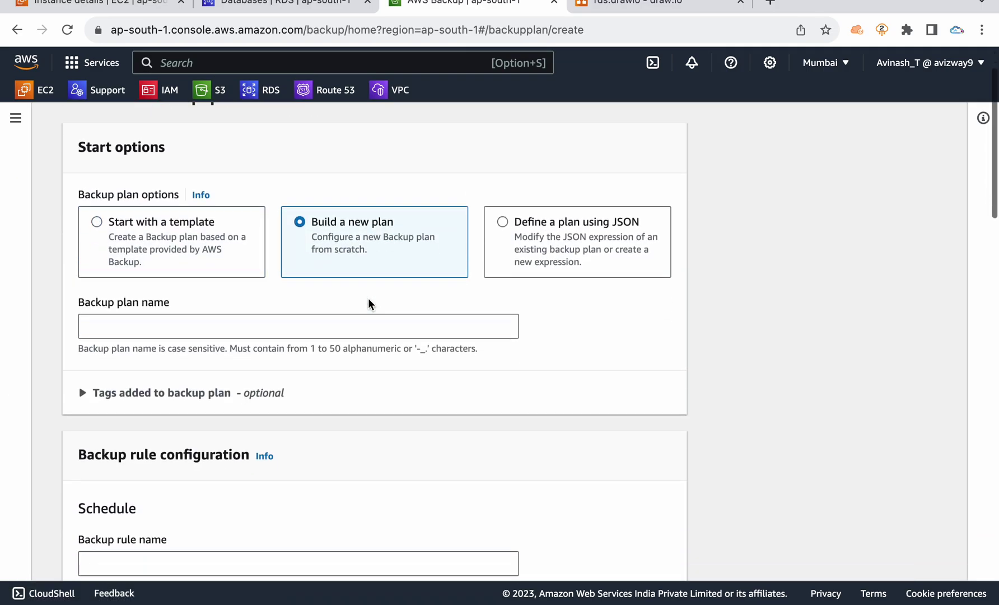
pyautogui.click(169, 229)
pyautogui.click(235, 411)
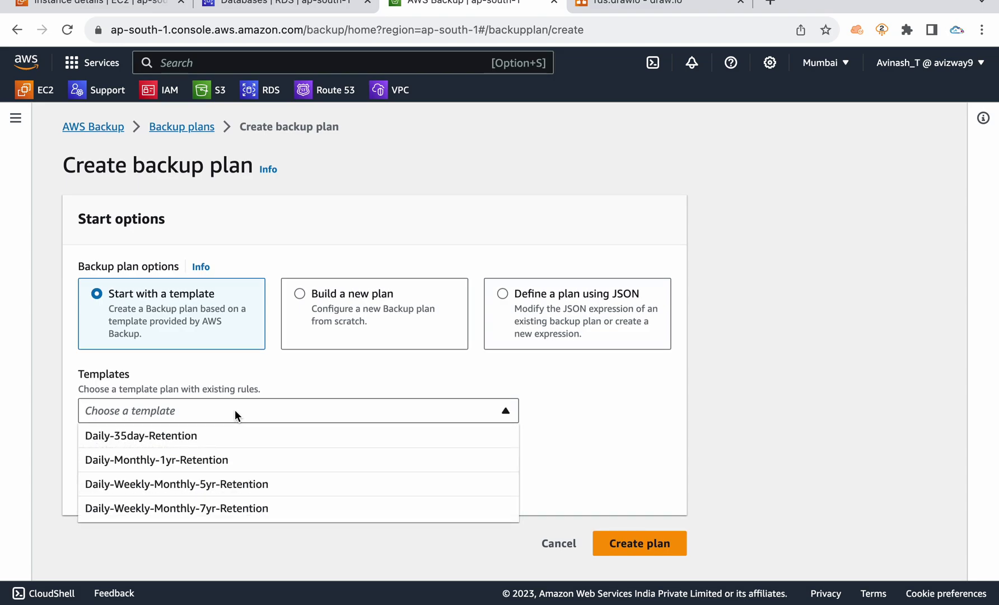
pyautogui.click(216, 434)
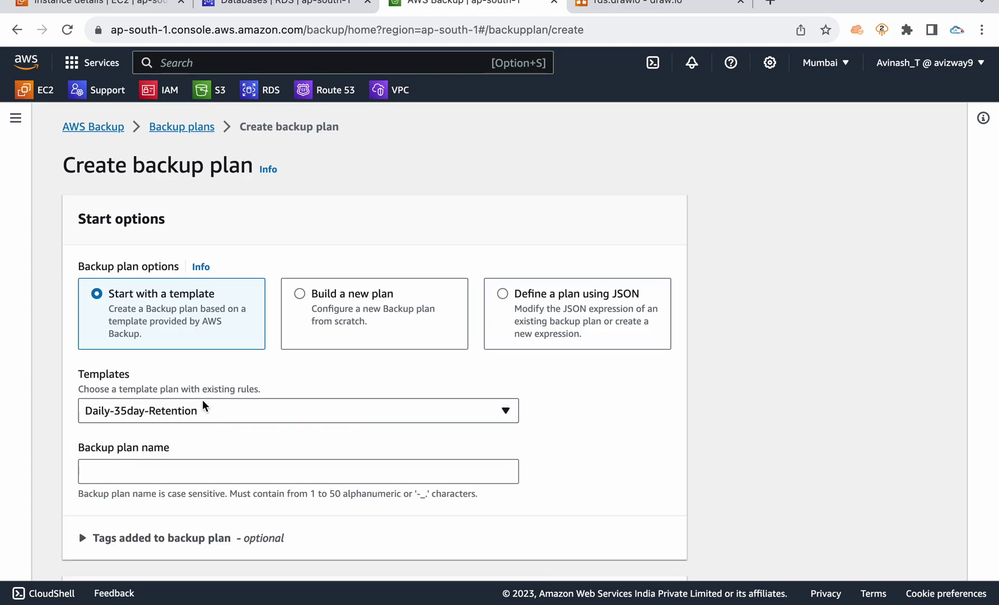
# - Change the backup plan template to Daily-Monthly-1yr-Retention and check the other available templates
pyautogui.click(207, 411)
pyautogui.click(158, 460)
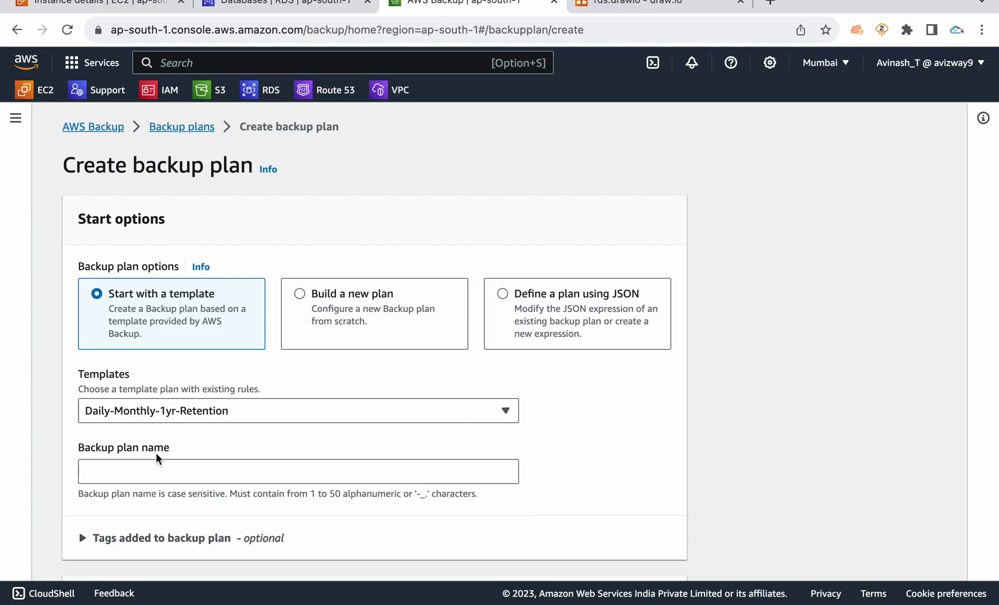
pyautogui.click(186, 410)
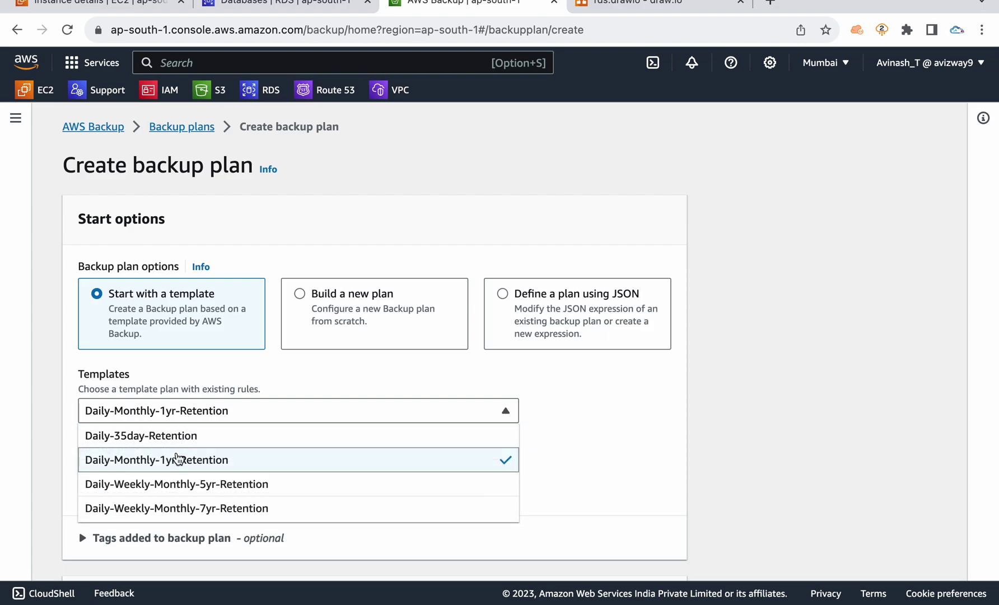
pyautogui.click(249, 365)
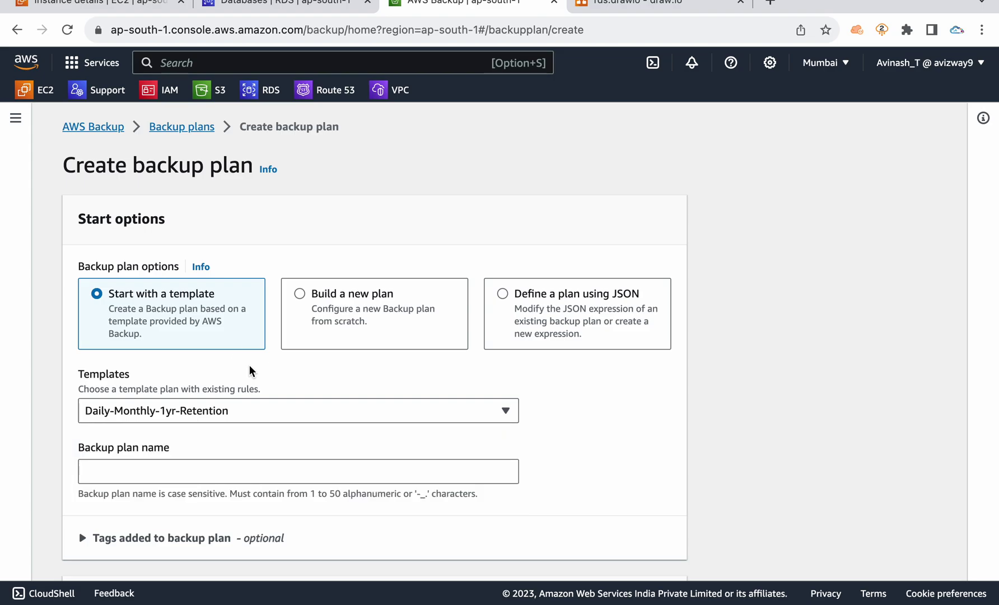
# - Choose to build a new backup plan from scratch and name it rds-bkp
pyautogui.click(339, 286)
pyautogui.scroll(-2, 340, 285)
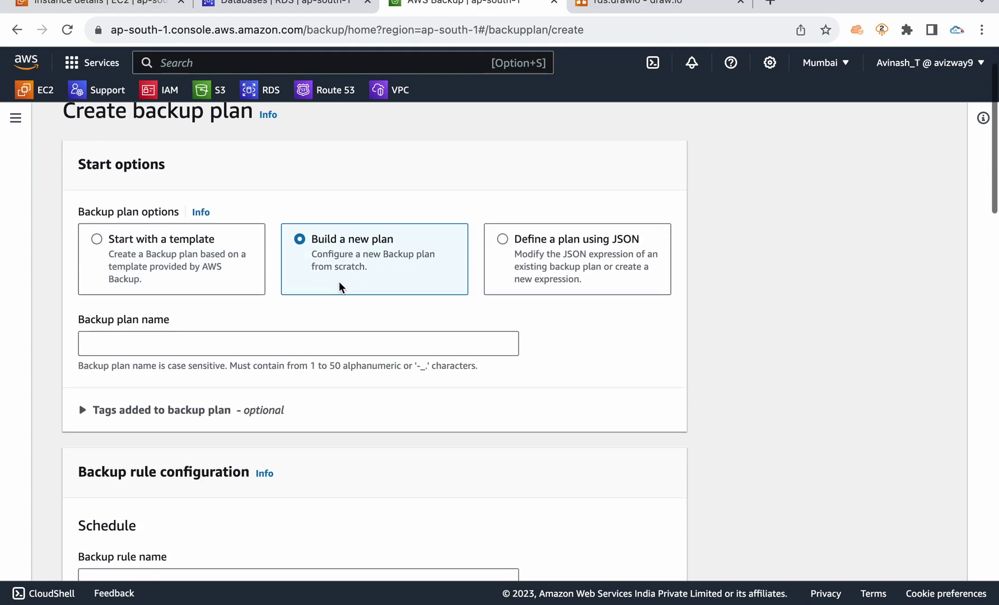
pyautogui.click(299, 332)
pyautogui.write('rds-bkp')
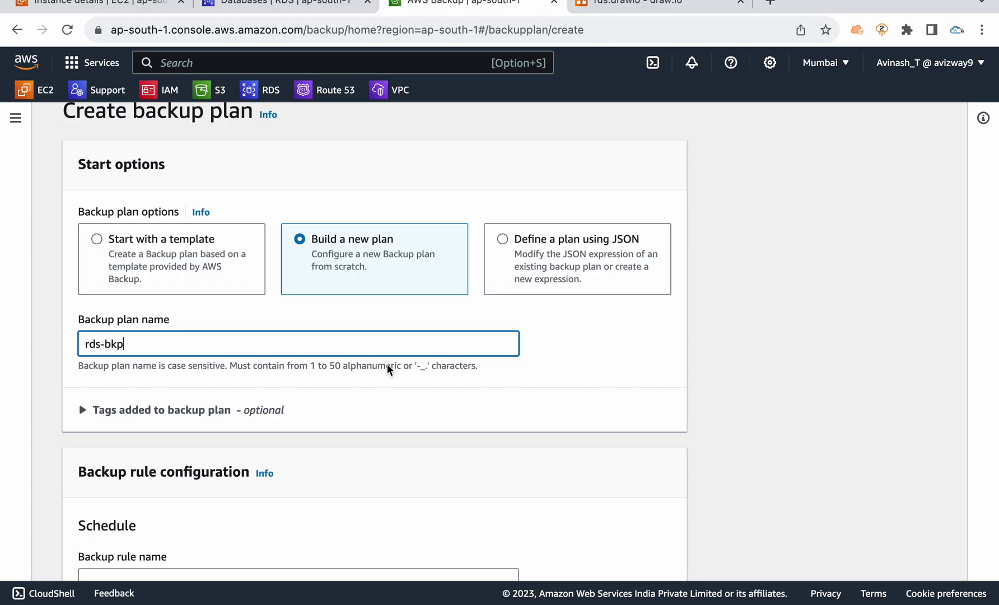
# - Name the backup rule daily and select the Default backup vault for it
pyautogui.scroll(-5, 404, 379)
pyautogui.click(245, 372)
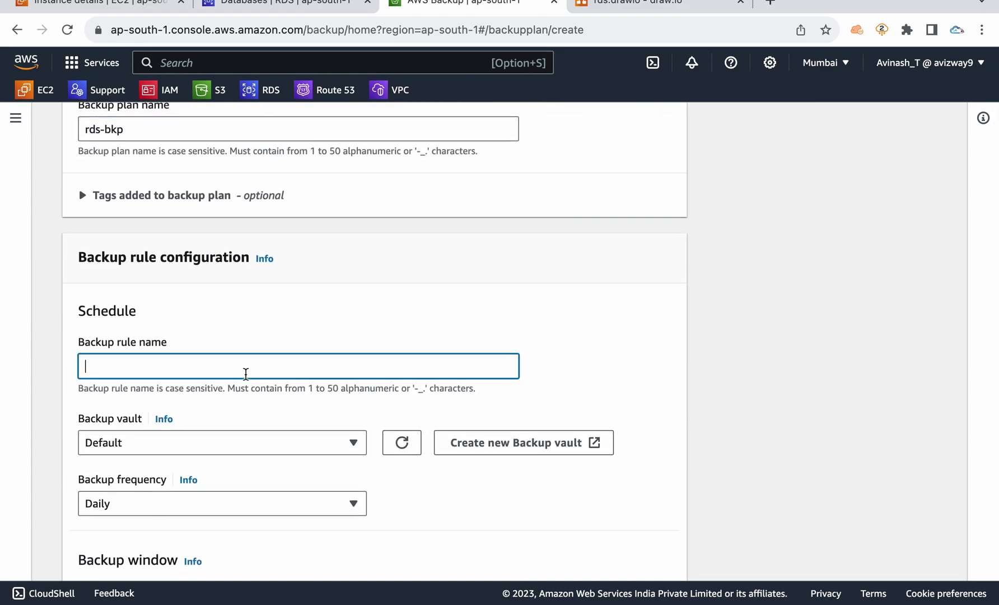
pyautogui.write('daily')
pyautogui.scroll(-2, 367, 482)
pyautogui.click(365, 326)
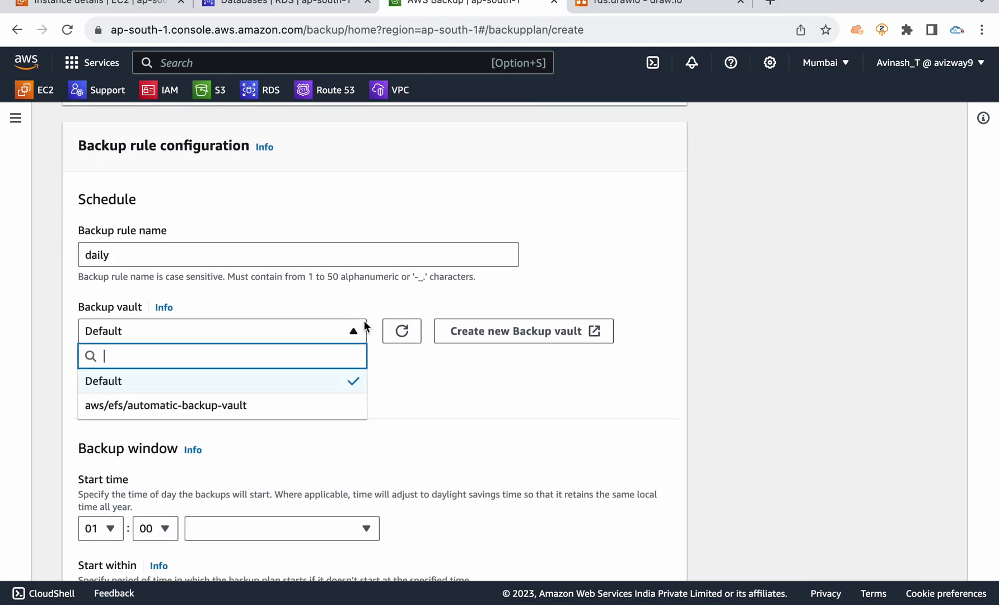
pyautogui.click(297, 387)
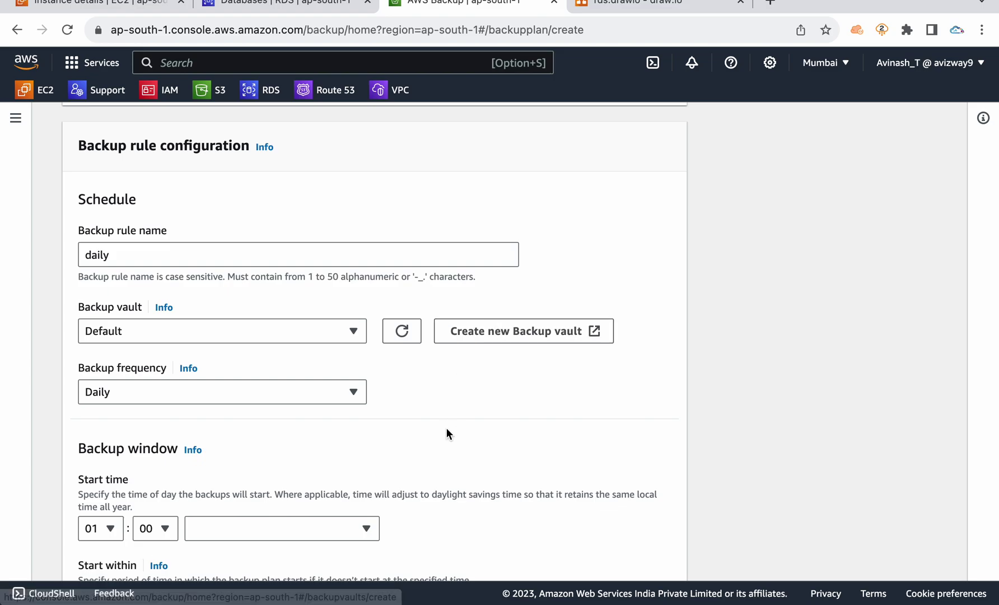
# - Try a custom cron expression as the backup frequency, and set the frequency back to Daily
pyautogui.click(353, 393)
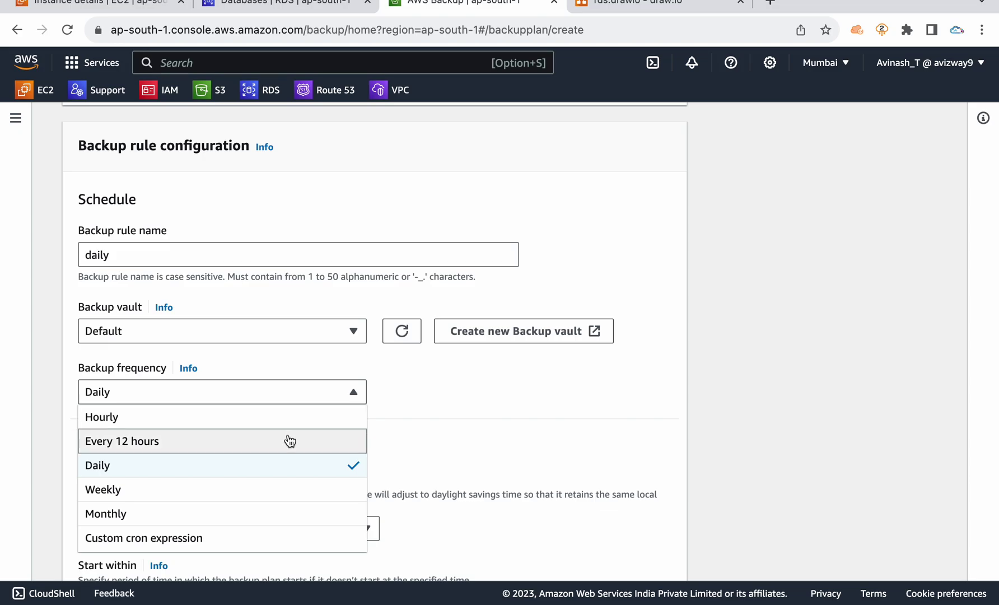
pyautogui.click(268, 539)
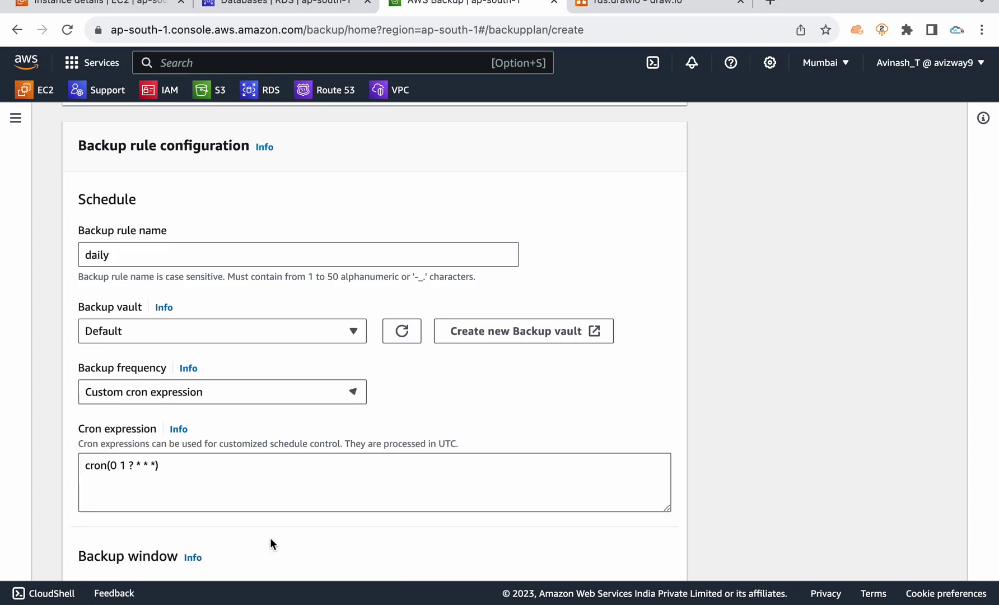
pyautogui.click(356, 401)
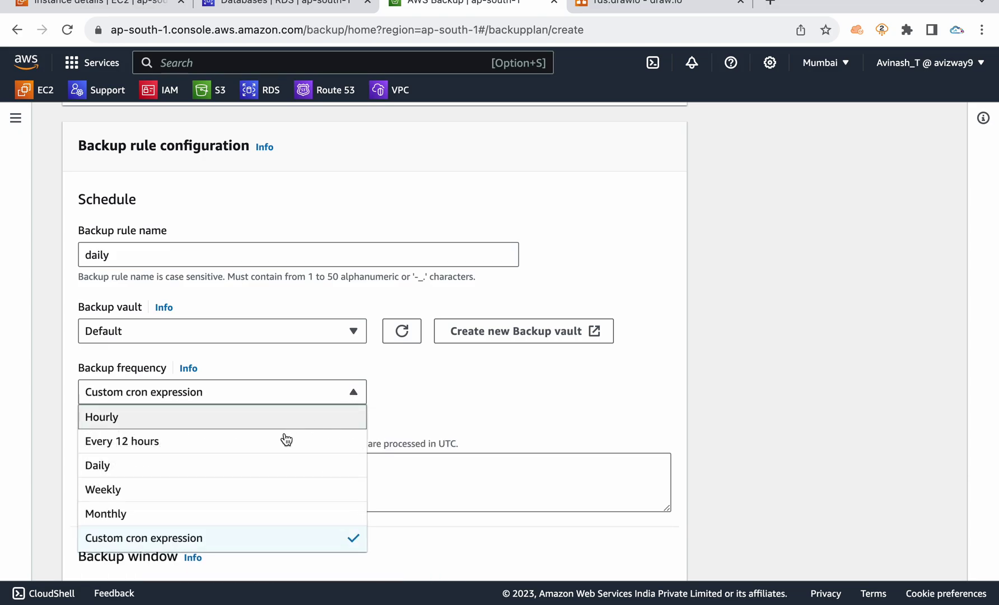
pyautogui.click(270, 459)
pyautogui.scroll(-3, 466, 398)
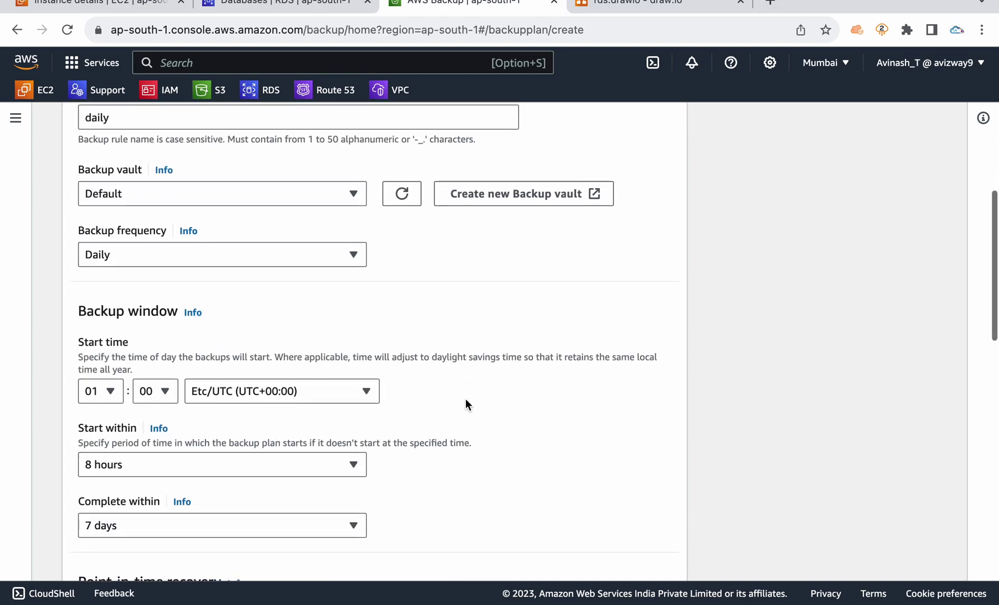
# - Examine the Start within and Complete within settings of the rule's backup window
pyautogui.scroll(-2, 129, 431)
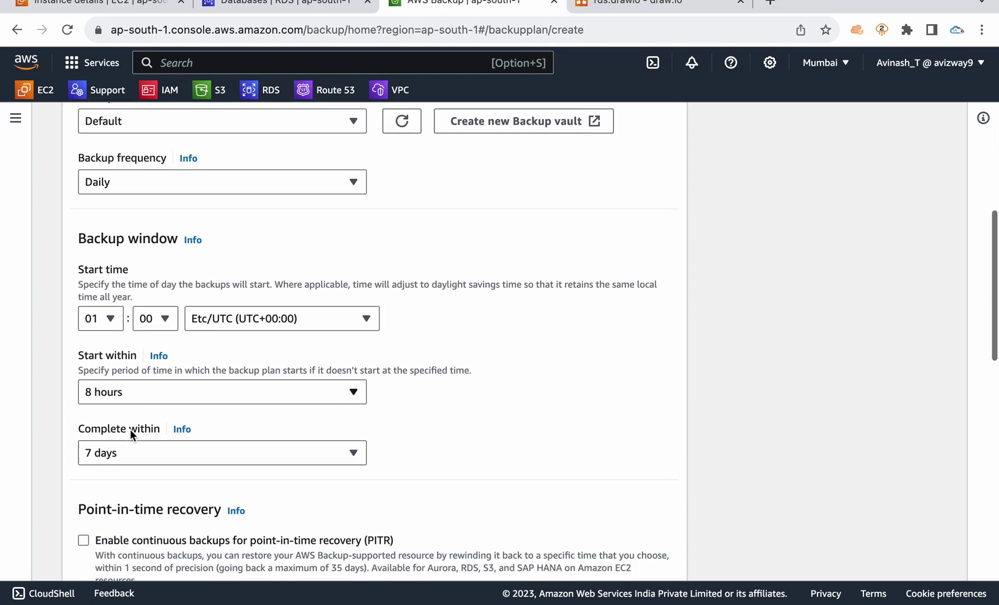
pyautogui.click(129, 393)
pyautogui.click(129, 392)
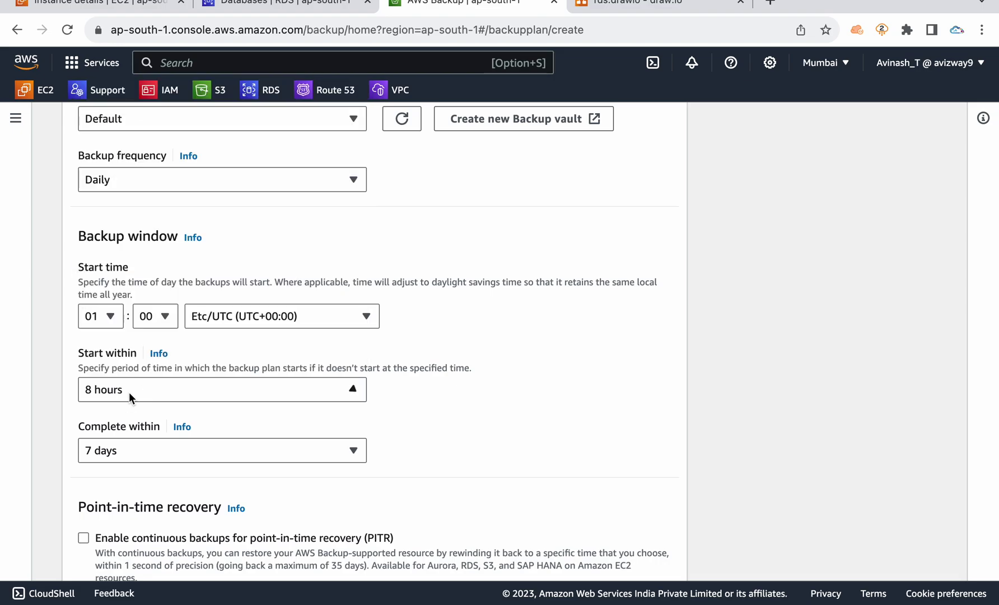
pyautogui.click(141, 449)
pyautogui.click(141, 449)
pyautogui.scroll(-3, 512, 431)
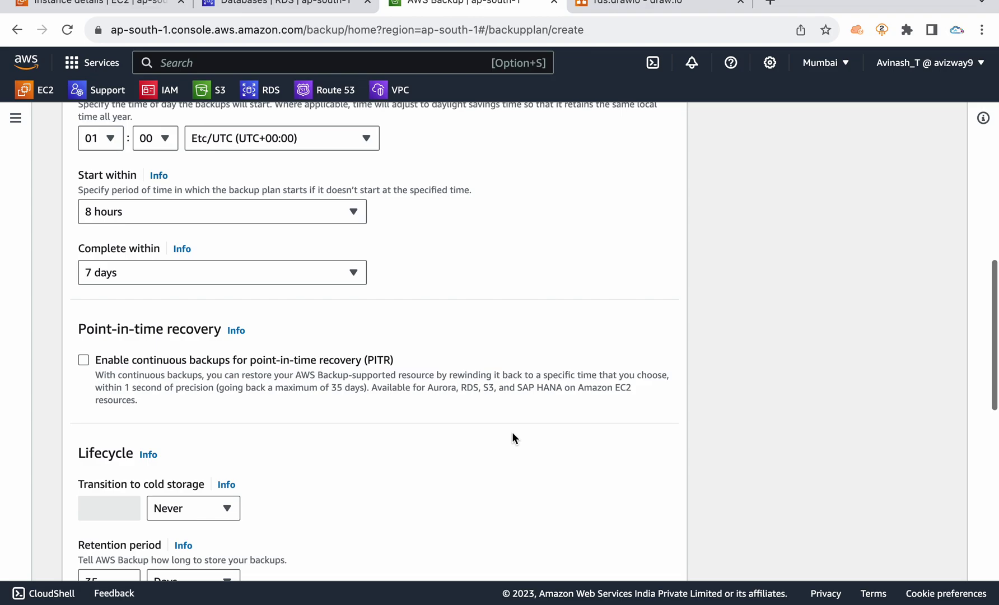
# - Try enabling continuous backups for point-in-time recovery, and turn the option off again
pyautogui.click(252, 360)
pyautogui.scroll(-3, 344, 435)
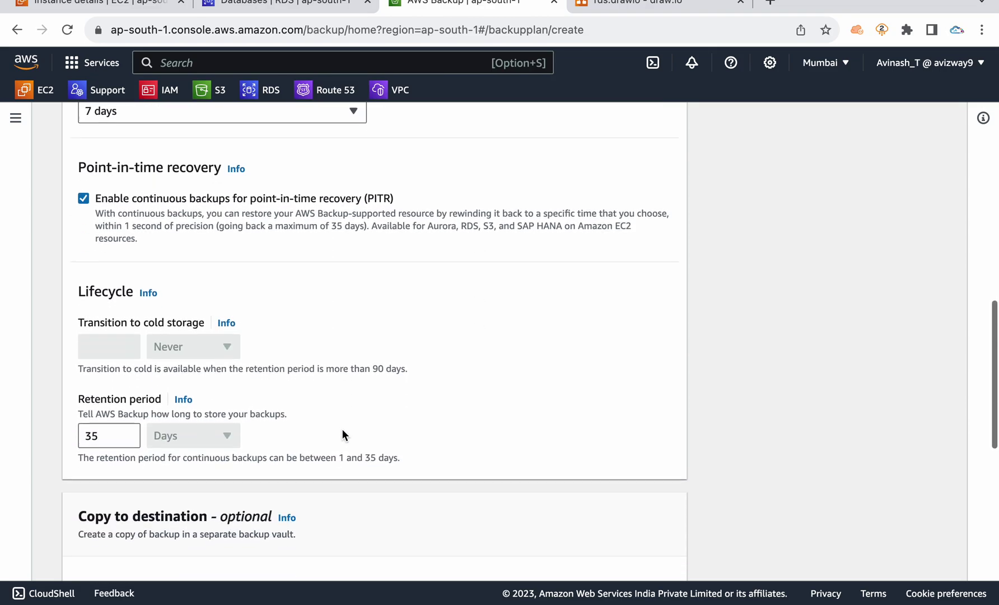
pyautogui.click(188, 188)
pyautogui.scroll(-10, 367, 347)
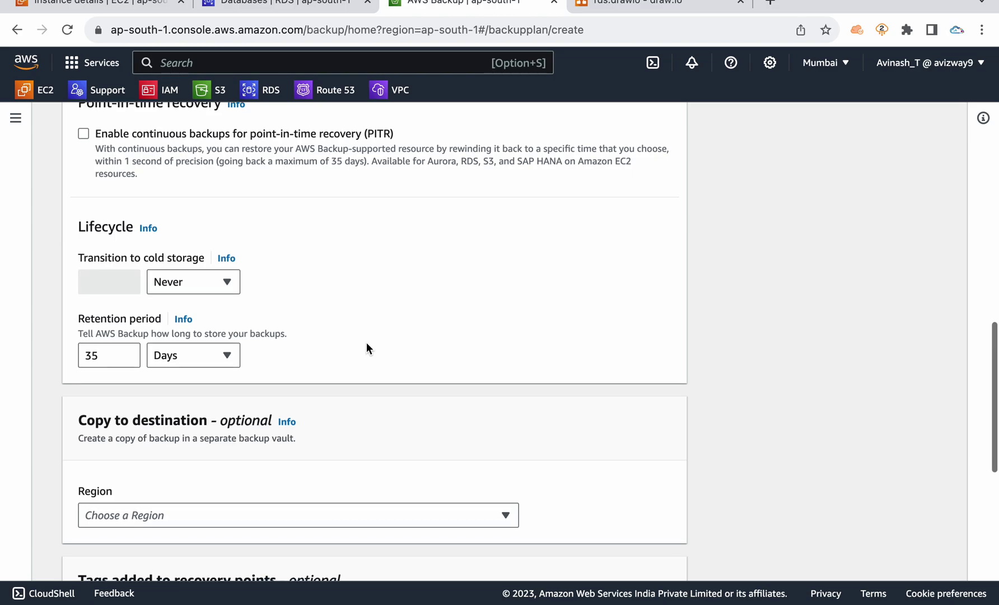
# - Set Asia Pacific (Mumbai) as the destination region for the backup copy
pyautogui.scroll(7, 367, 346)
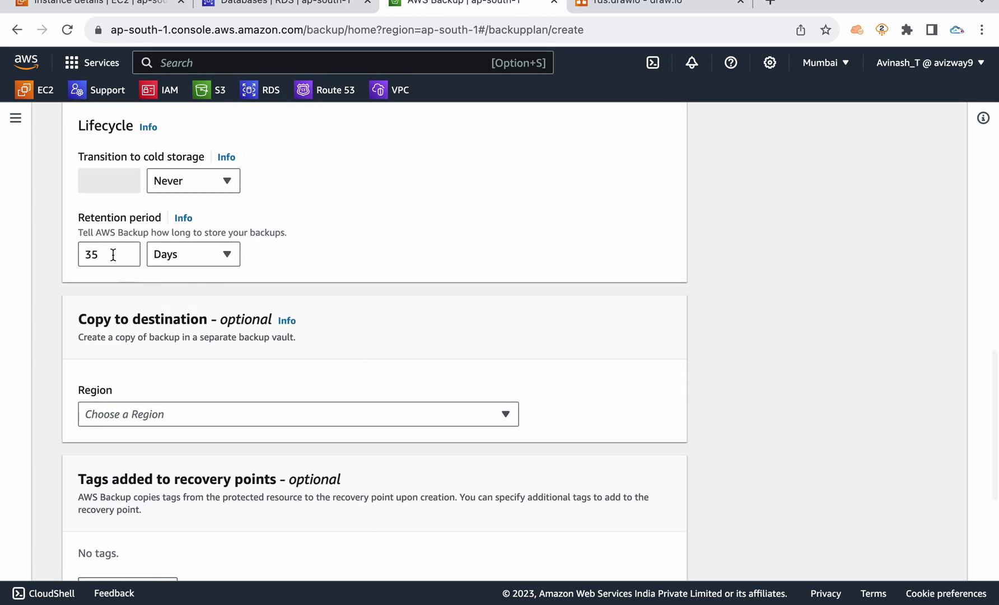
pyautogui.scroll(-2, 402, 307)
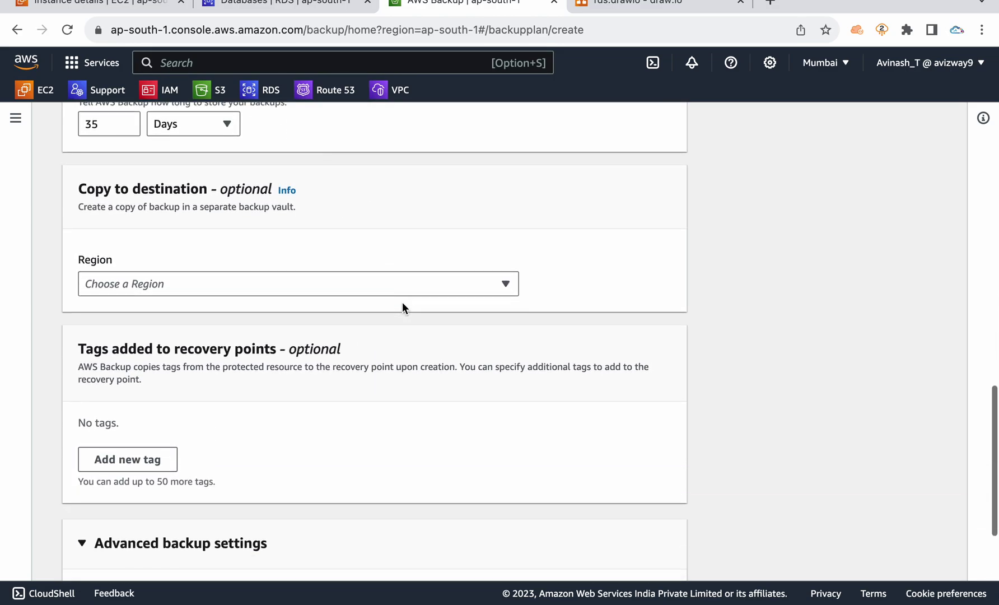
pyautogui.click(368, 289)
pyautogui.write('mum')
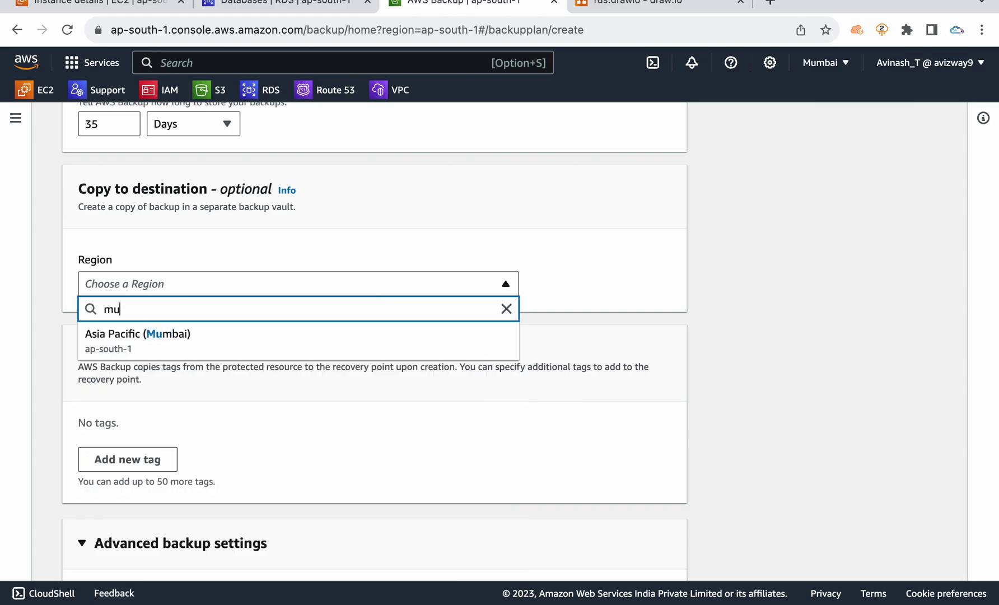
pyautogui.click(340, 345)
pyautogui.scroll(-2, 400, 420)
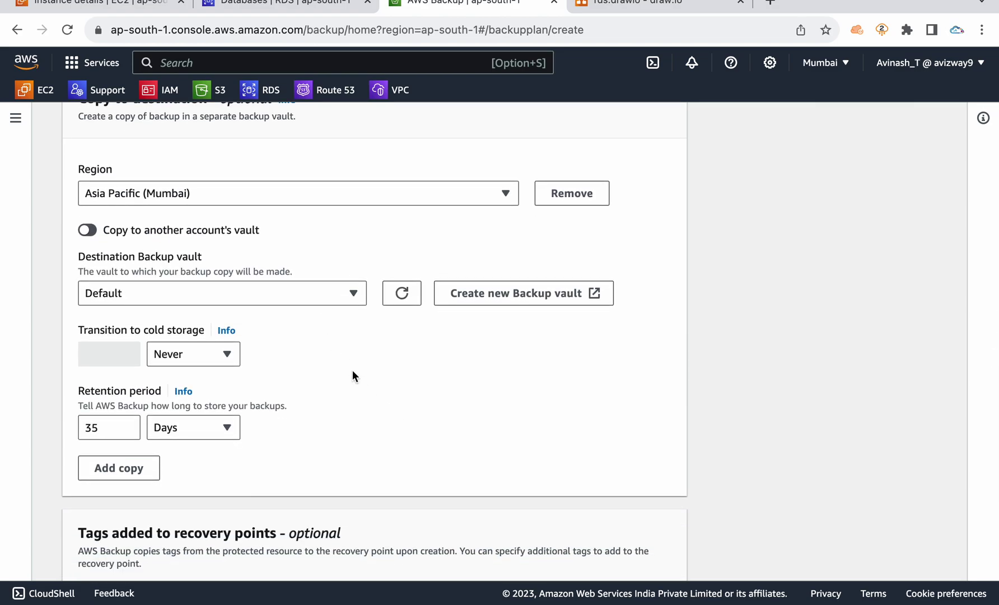
# - Look through the recovery point tags and advanced backup settings, and cancel creating the backup plan
pyautogui.scroll(-2, 352, 373)
pyautogui.scroll(-7, 333, 396)
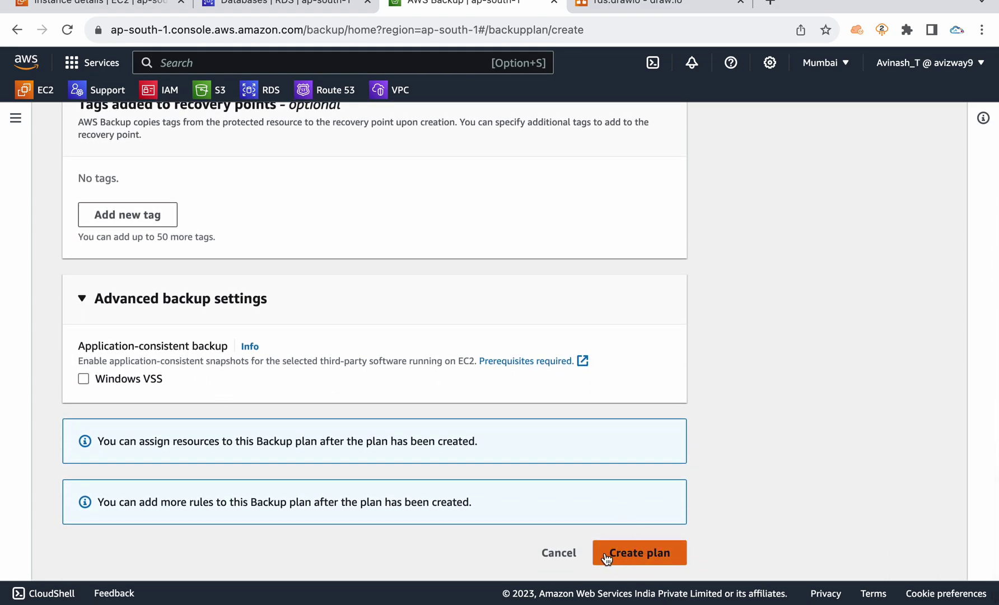
pyautogui.click(559, 554)
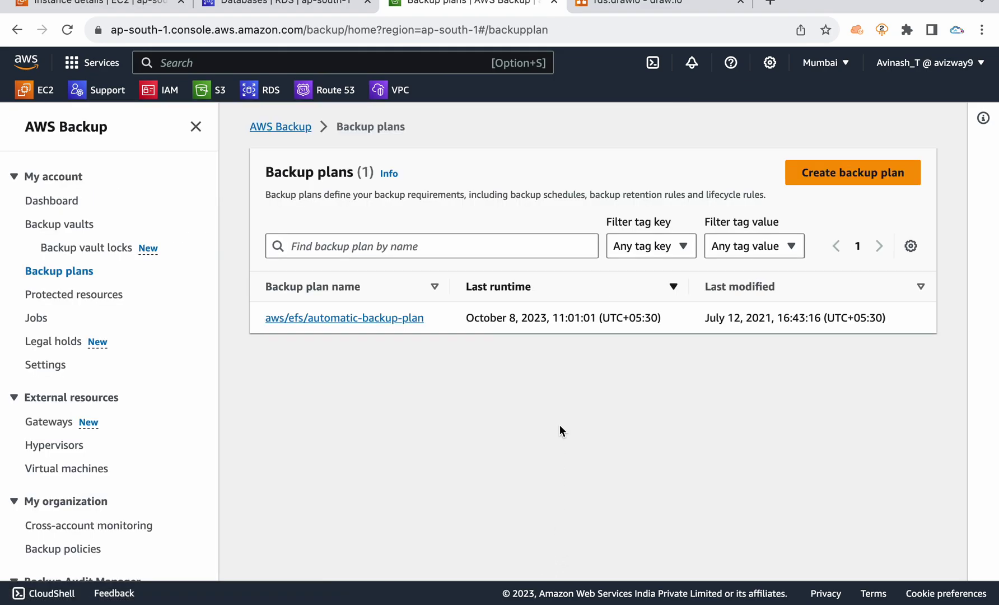
# - Review the backup vaults and the lists of backup jobs and restore jobs
pyautogui.click(55, 227)
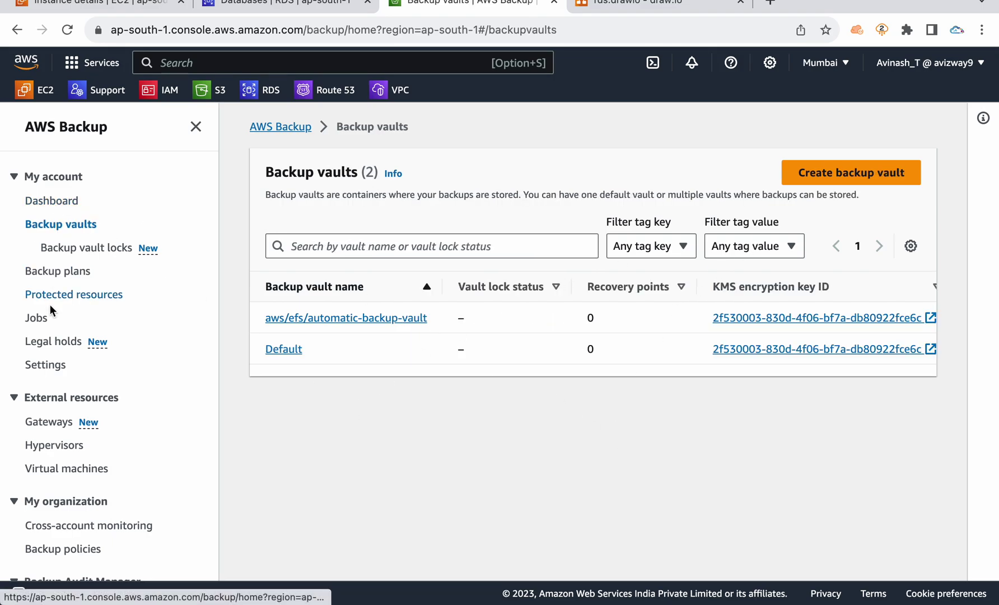
pyautogui.click(36, 318)
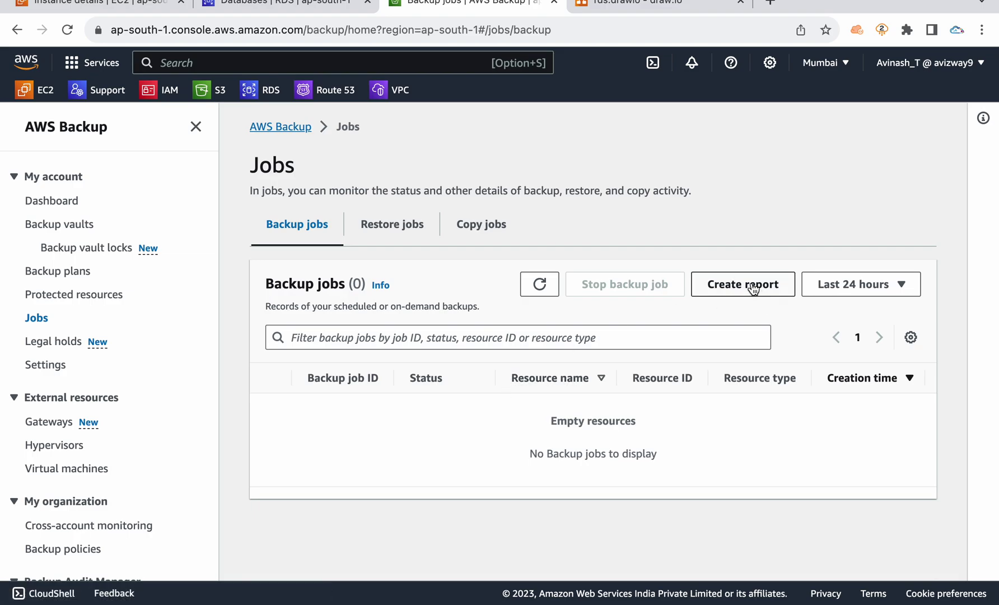
pyautogui.click(406, 233)
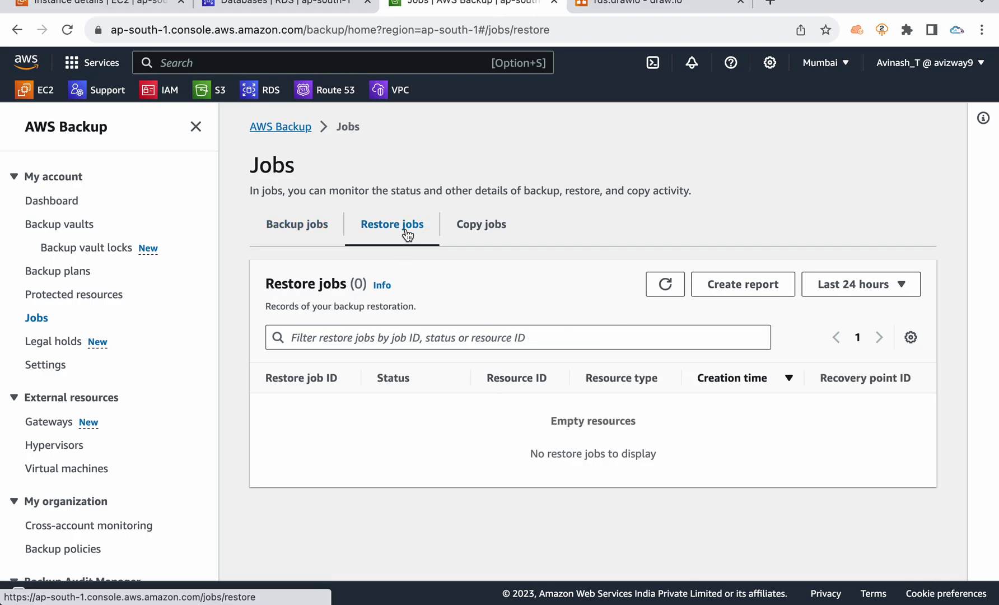
pyautogui.click(317, 226)
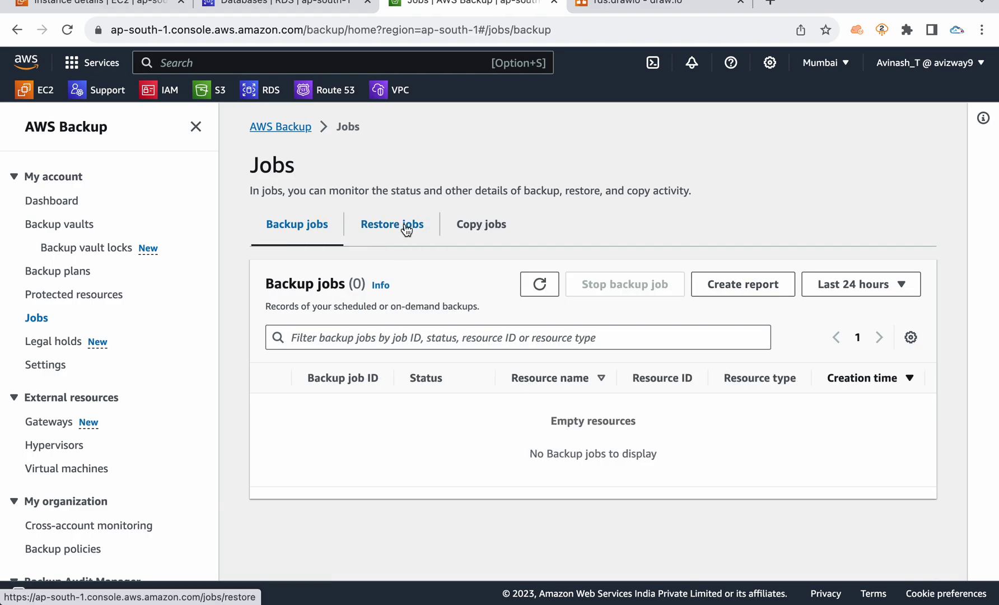
pyautogui.click(58, 271)
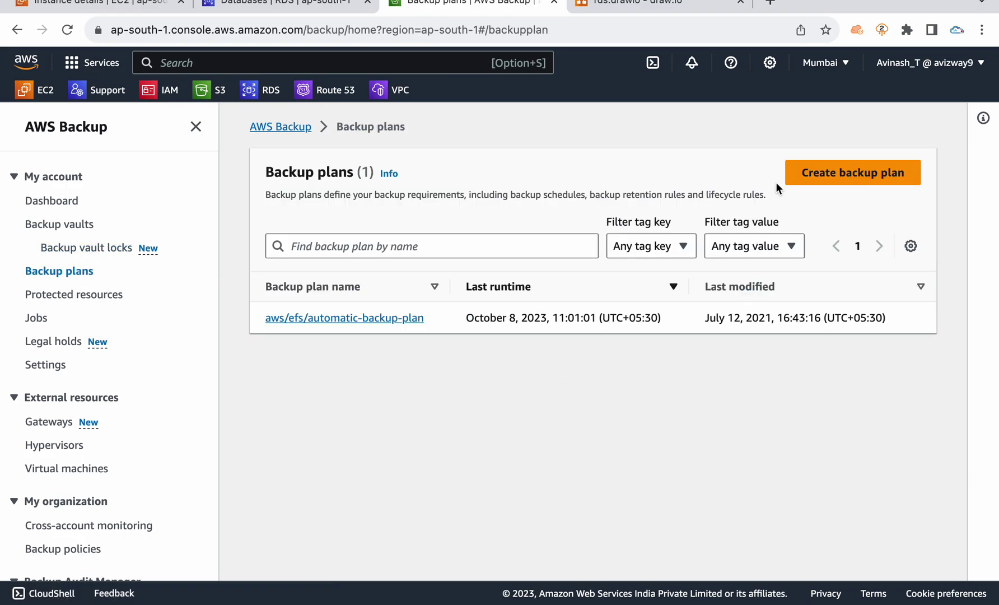
pyautogui.click(815, 177)
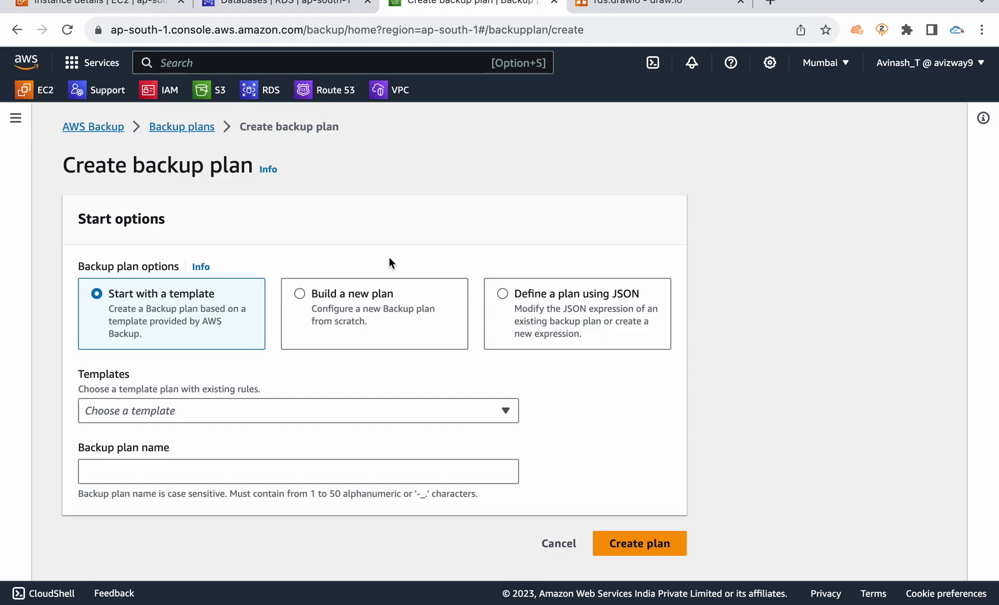
pyautogui.click(559, 543)
# - Open the AWS Backup dashboard and read the description of the on-demand backup option
pyautogui.click(52, 202)
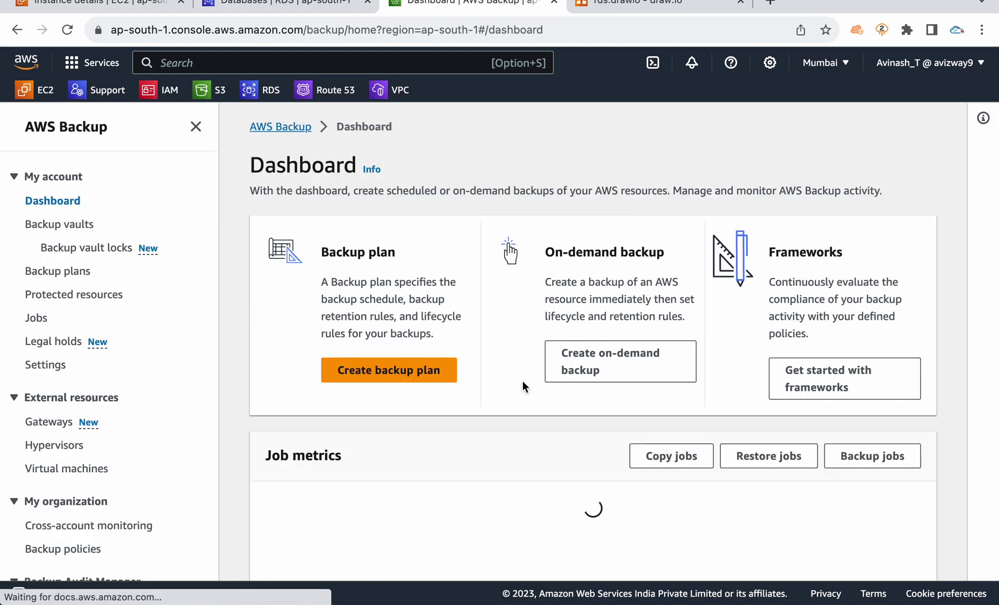
pyautogui.tripleClick(554, 248)
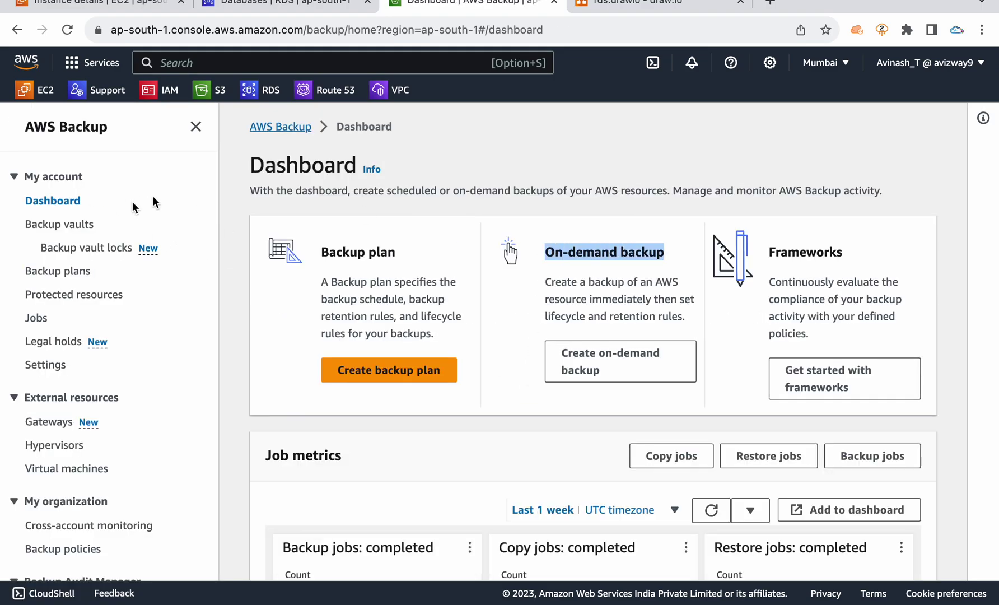
pyautogui.click(566, 274)
pyautogui.moveTo(546, 251); pyautogui.dragTo(595, 296)
pyautogui.click(632, 283)
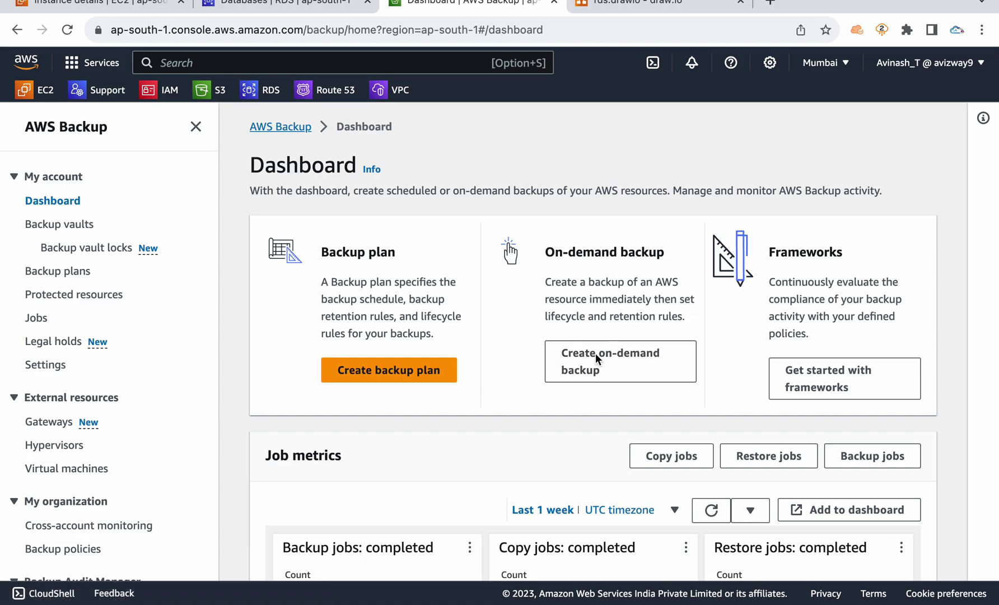
# - Start creating an on-demand backup and set its resource type to EC2
pyautogui.click(592, 372)
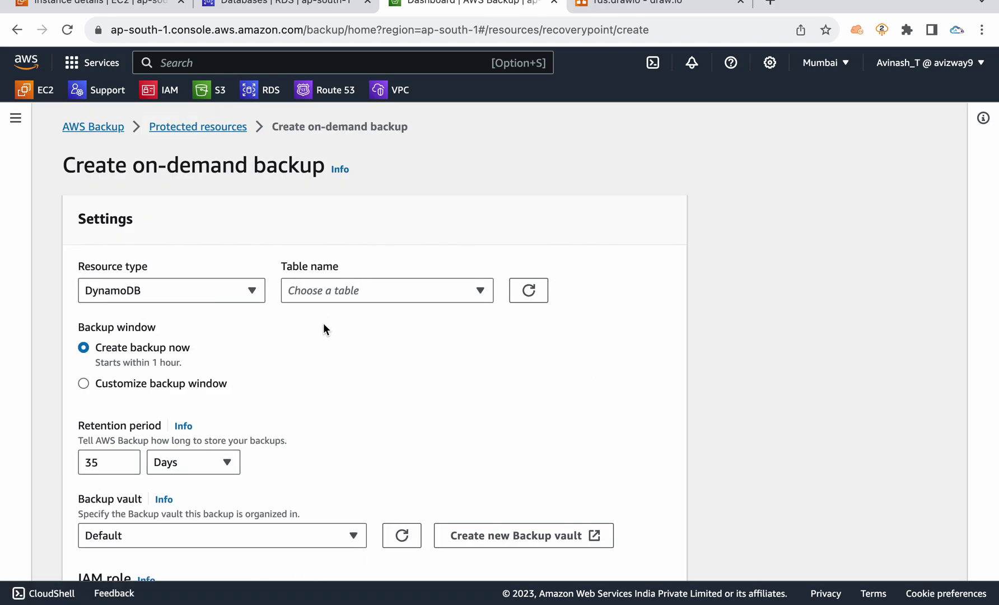
pyautogui.tripleClick(124, 267)
pyautogui.click(184, 285)
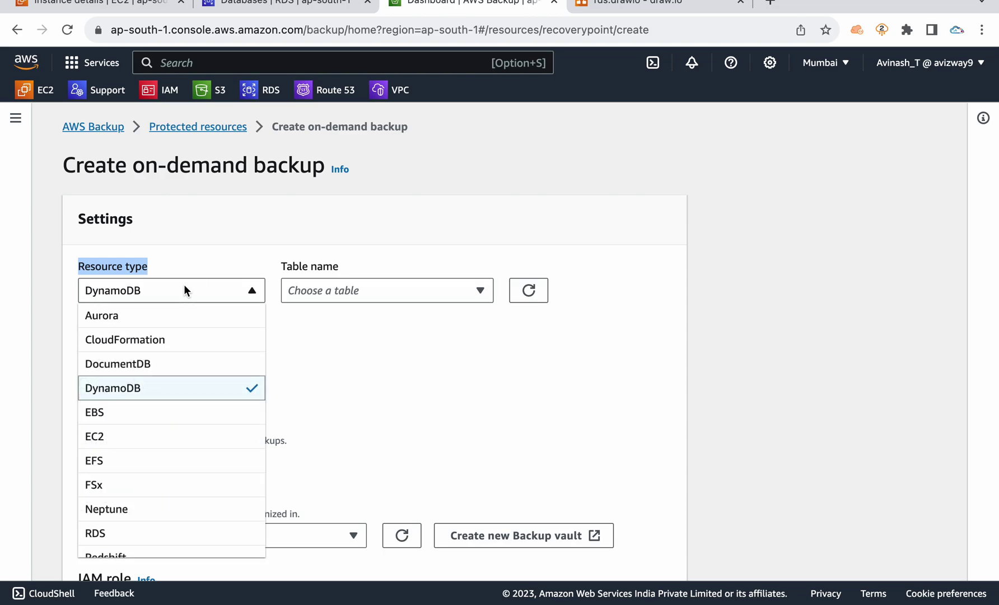
pyautogui.scroll(-1, 165, 442)
pyautogui.click(169, 414)
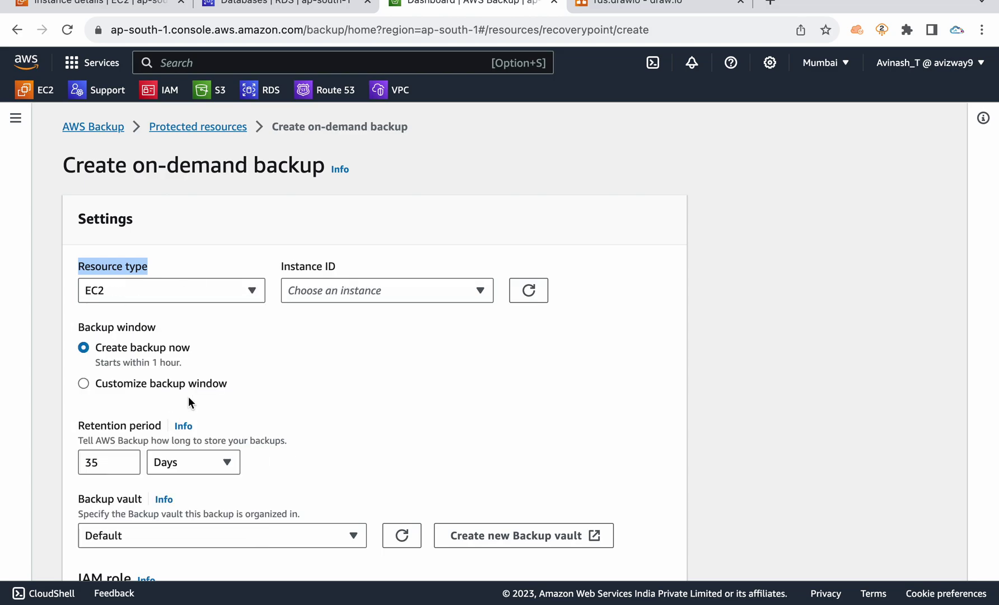
# - Choose EC2 instance i-077ad3794d07b14b2 for the on-demand backup, and switch the resource to the RDS database yt-mysql
pyautogui.click(365, 290)
pyautogui.click(349, 337)
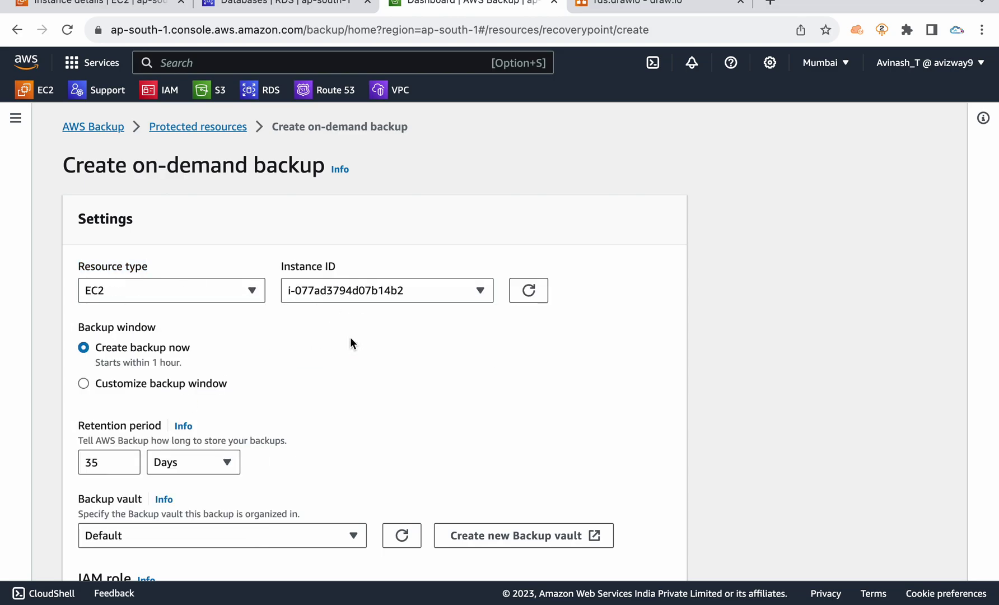
pyautogui.click(209, 285)
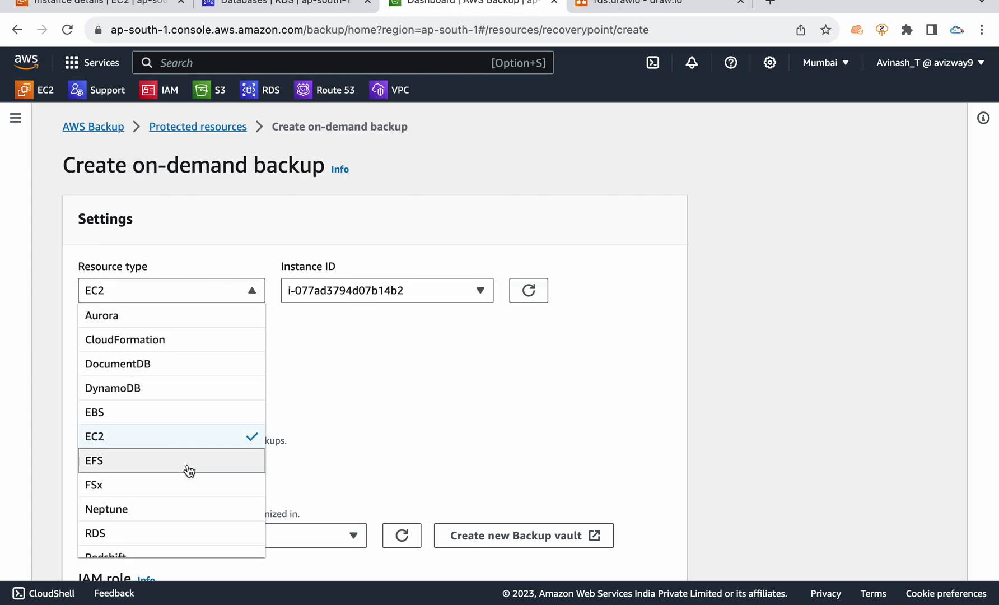
pyautogui.scroll(-2, 187, 469)
pyautogui.click(161, 466)
pyautogui.click(341, 289)
pyautogui.click(329, 347)
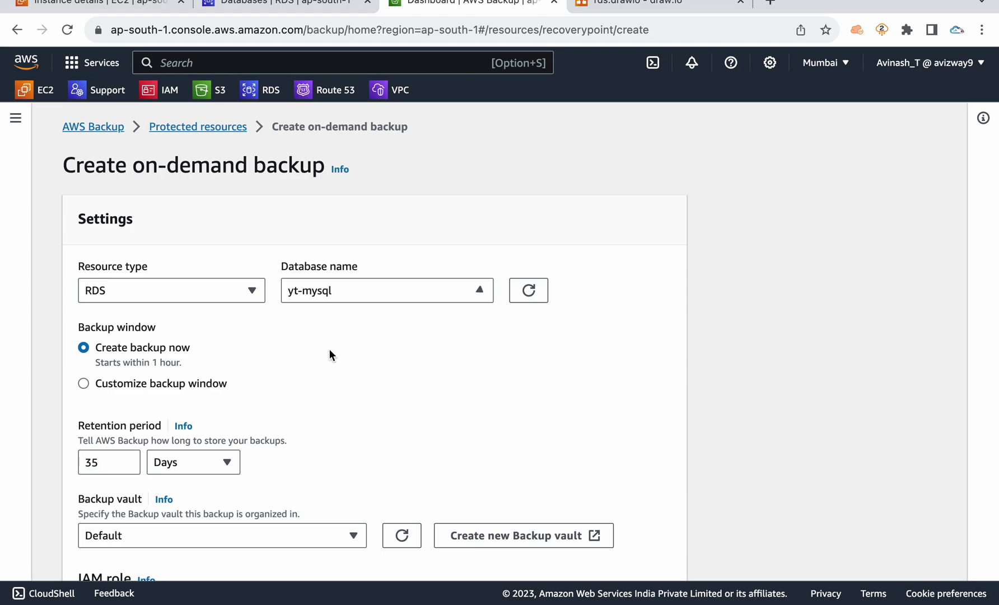
# - Examine the backup window options, reading the description of creating the backup now
pyautogui.scroll(-1, 386, 370)
pyautogui.doubleClick(111, 296)
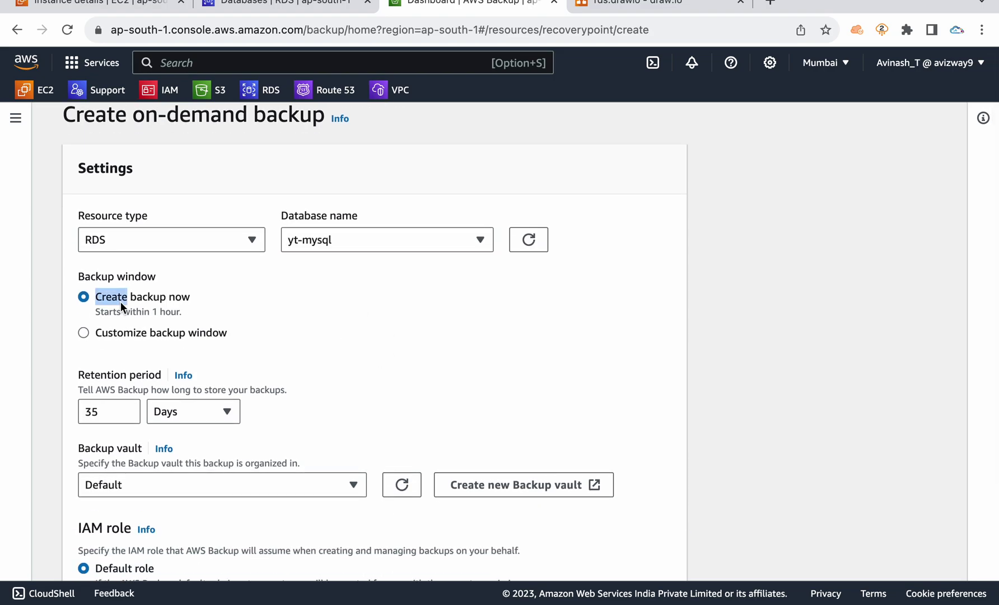
pyautogui.click(120, 302)
pyautogui.doubleClick(120, 302)
pyautogui.click(120, 301)
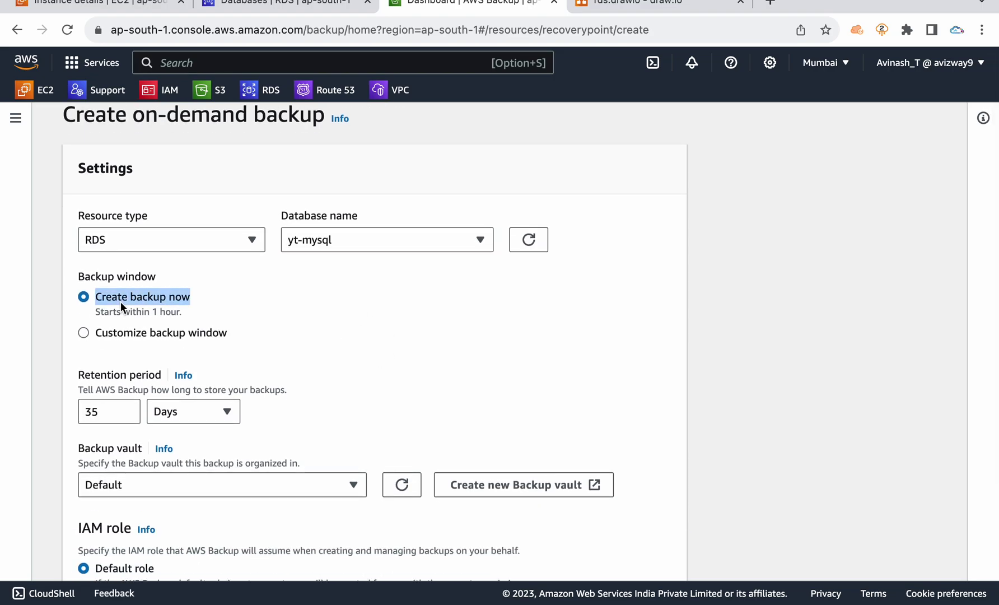
pyautogui.tripleClick(123, 316)
pyautogui.click(122, 310)
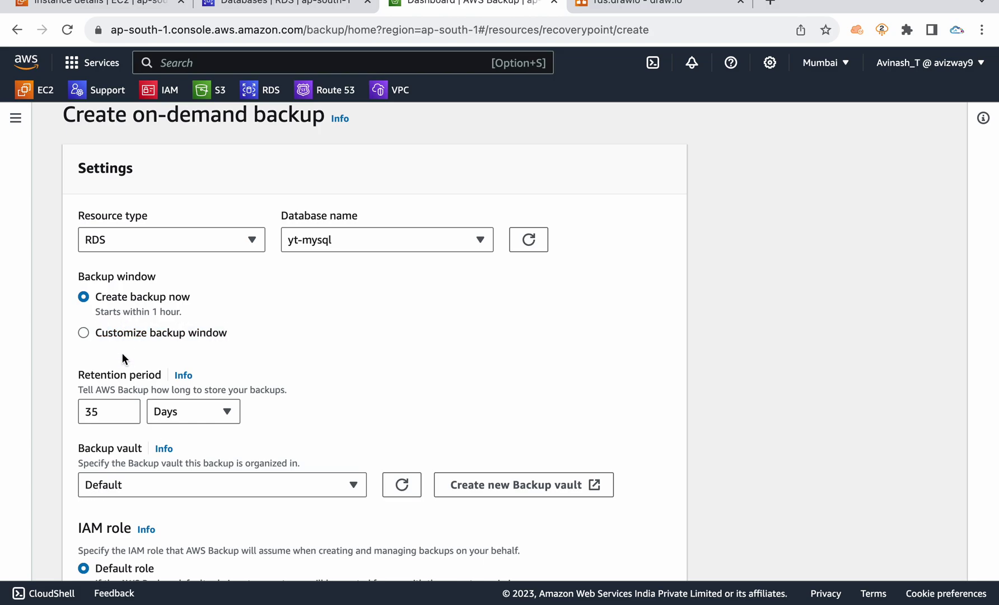
# - Set the retention period of the on-demand backup to 7 days
pyautogui.scroll(-1, 107, 387)
pyautogui.click(105, 373)
pyautogui.press('BackSpace')
pyautogui.press('BackSpace')
pyautogui.write('7')
pyautogui.click(341, 371)
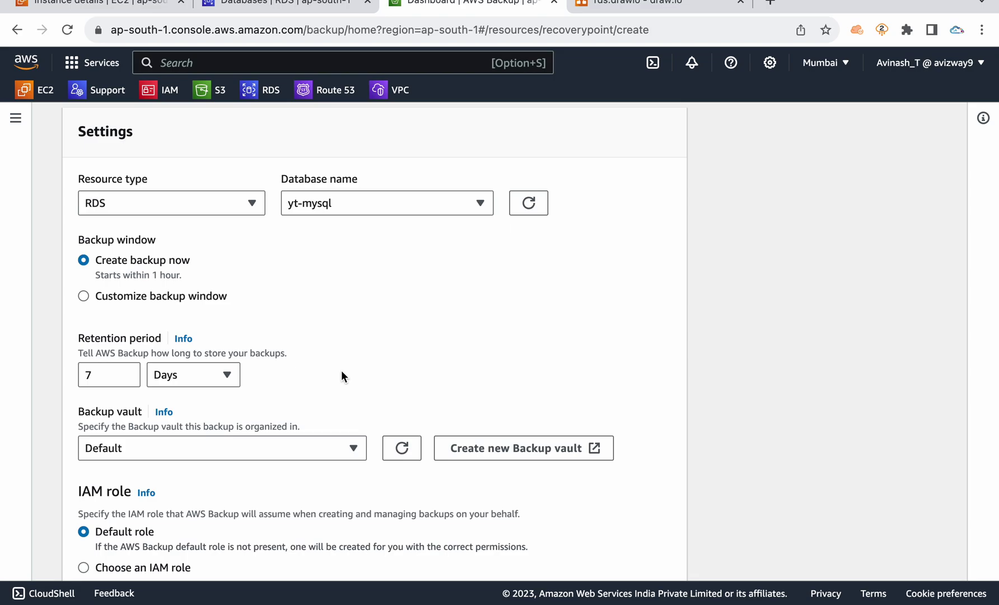
# - Review the backup vault, IAM role and recovery point tag settings, and cancel creating the on-demand backup
pyautogui.scroll(-2, 341, 371)
pyautogui.scroll(-2, 342, 374)
pyautogui.moveTo(108, 393); pyautogui.dragTo(219, 414)
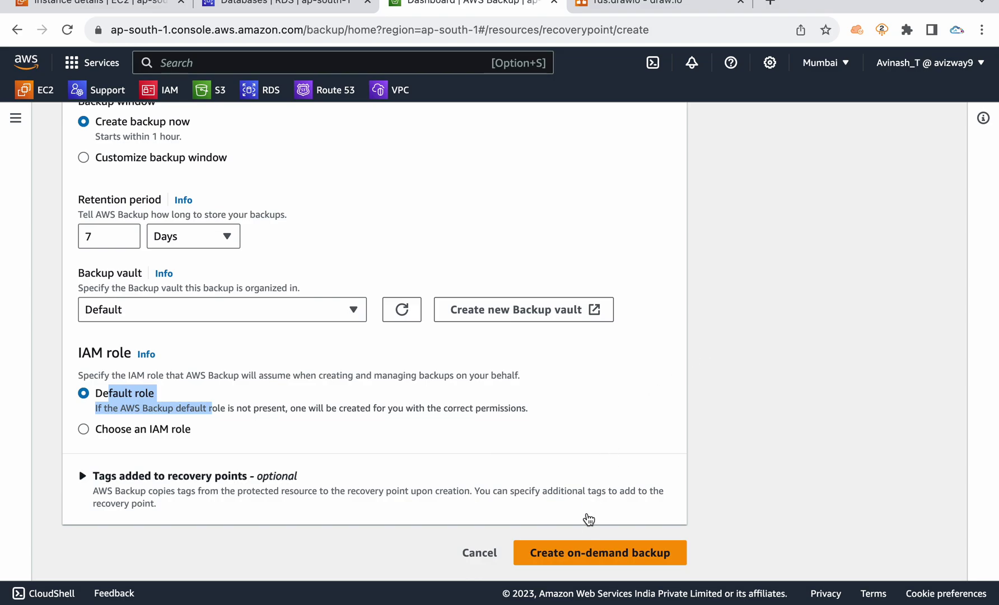
pyautogui.click(471, 555)
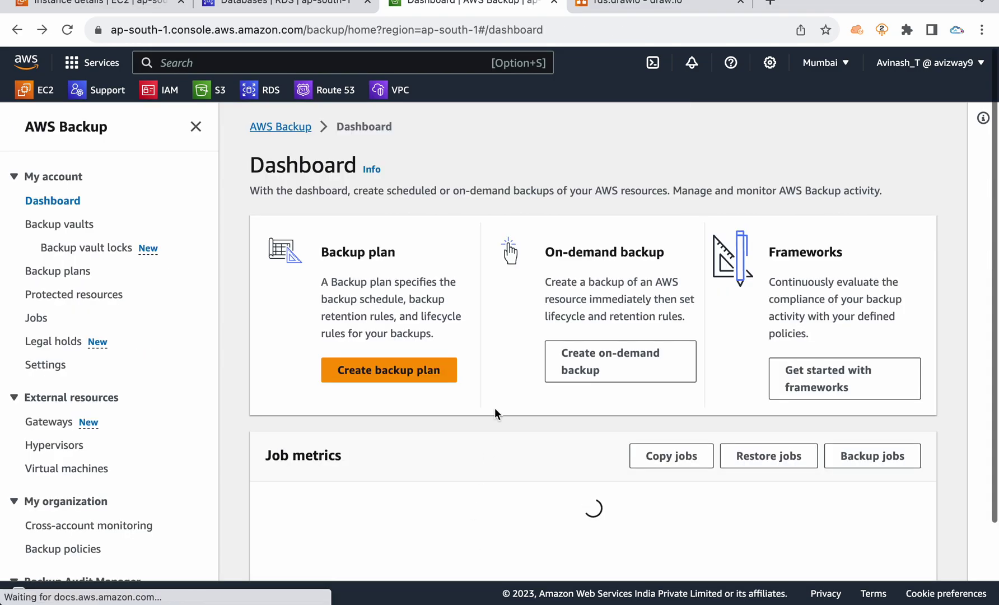
# - Start building a new backup plan from scratch, look through its settings, and cancel it
pyautogui.scroll(-2, 490, 313)
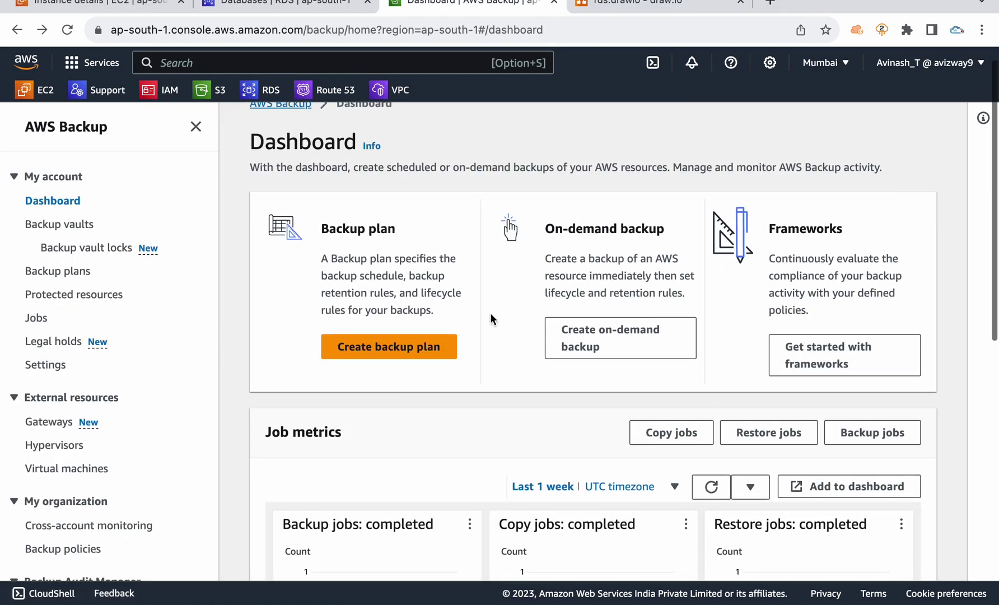
pyautogui.click(379, 332)
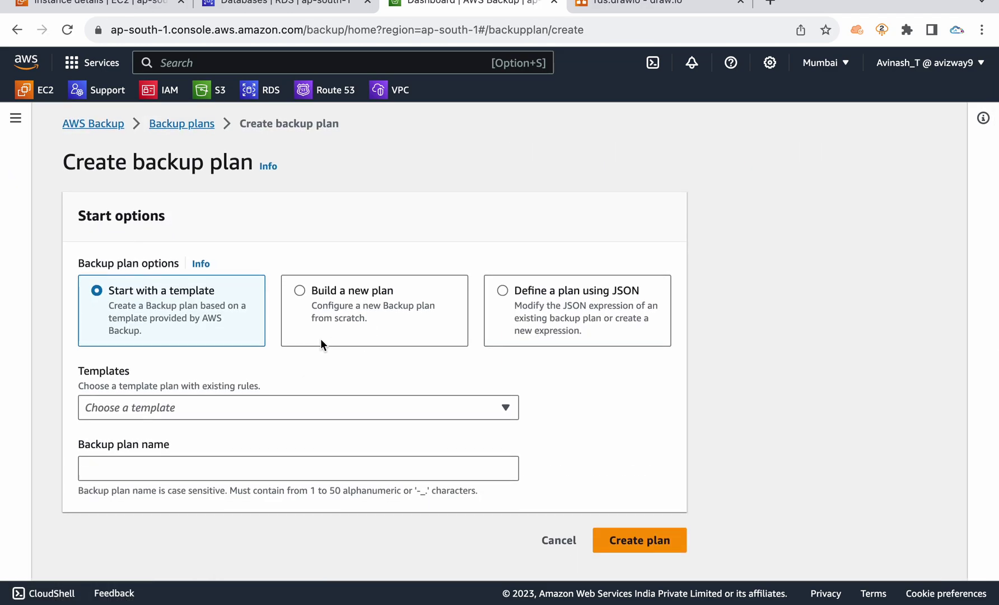
pyautogui.click(335, 324)
pyautogui.scroll(-20, 334, 323)
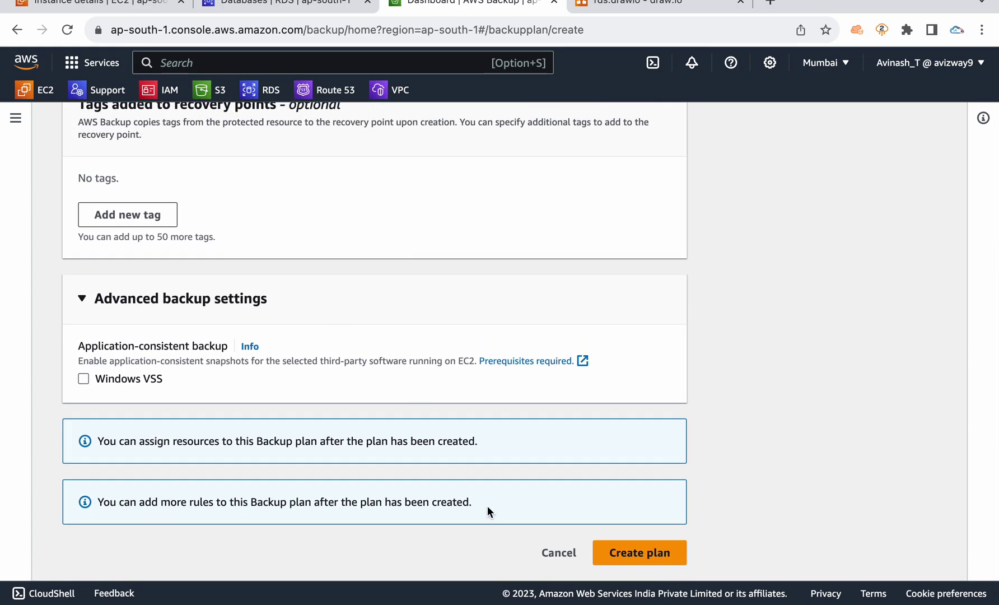
pyautogui.click(547, 549)
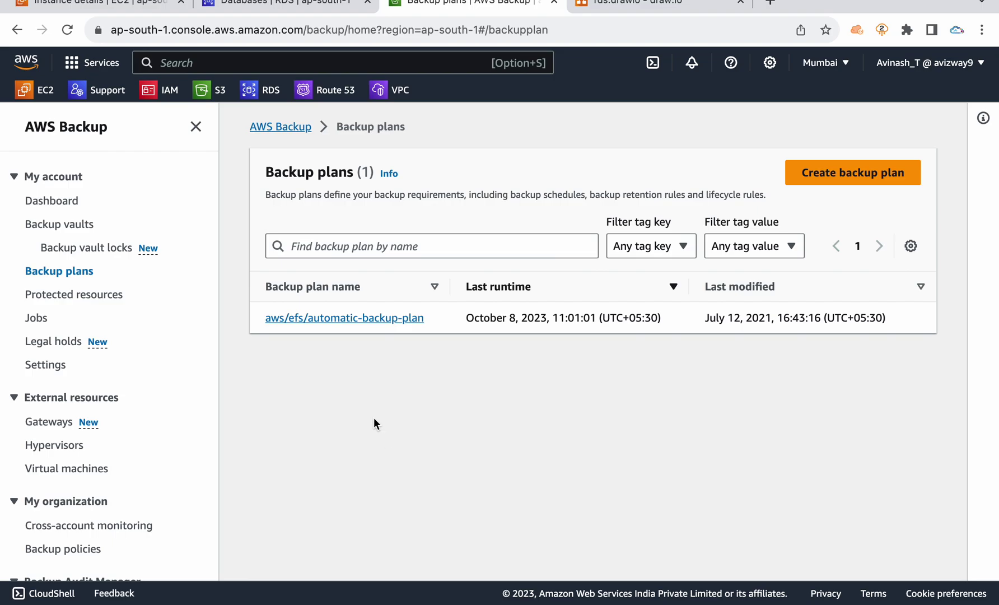
# - Return to the RDS databases list and refresh it to check the status of the instances
pyautogui.click(266, 7)
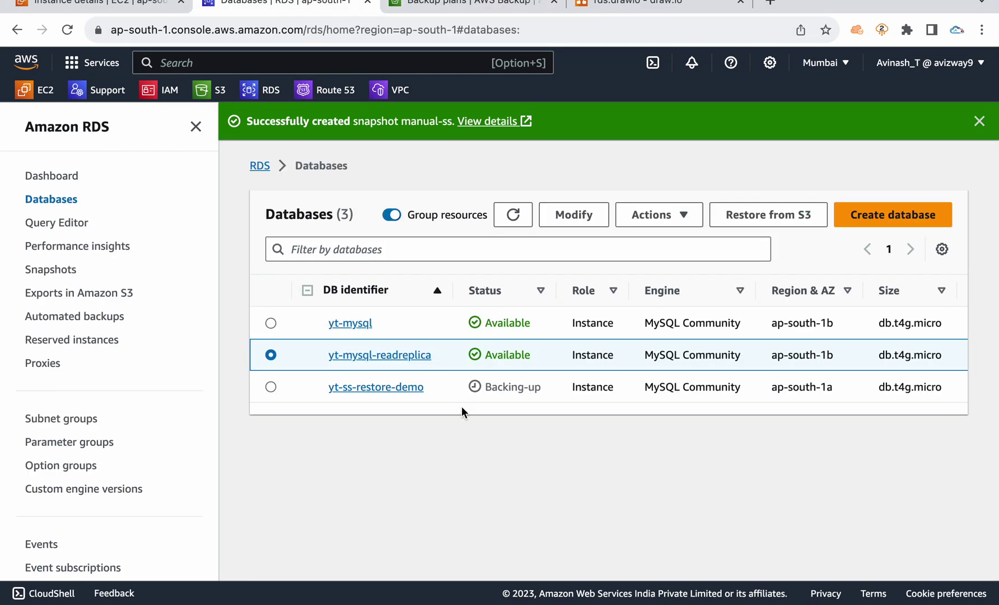
pyautogui.click(513, 215)
pyautogui.click(196, 126)
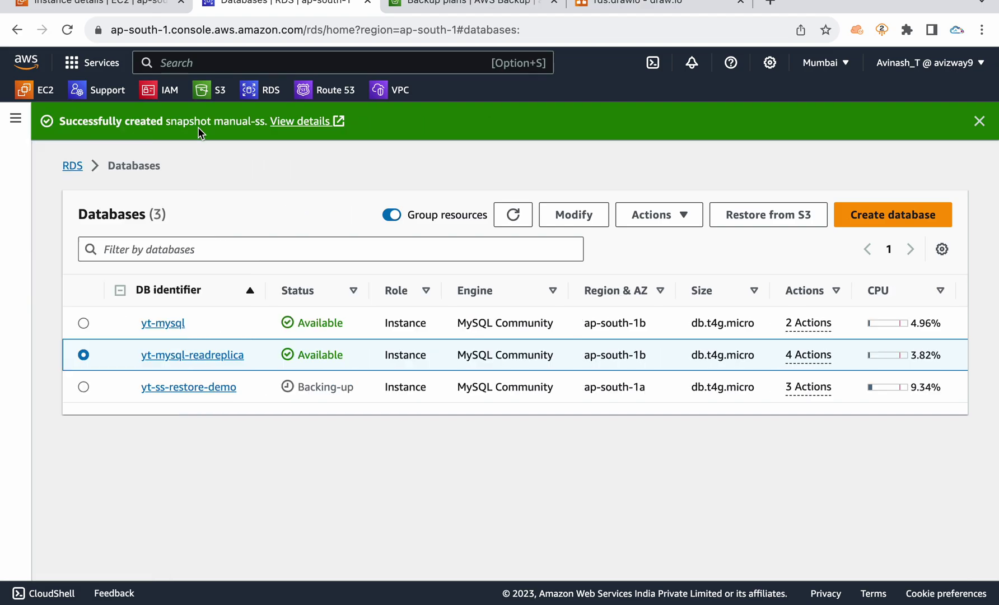
# - Open the point-in-time restore form for the yt-mysql database
pyautogui.click(84, 322)
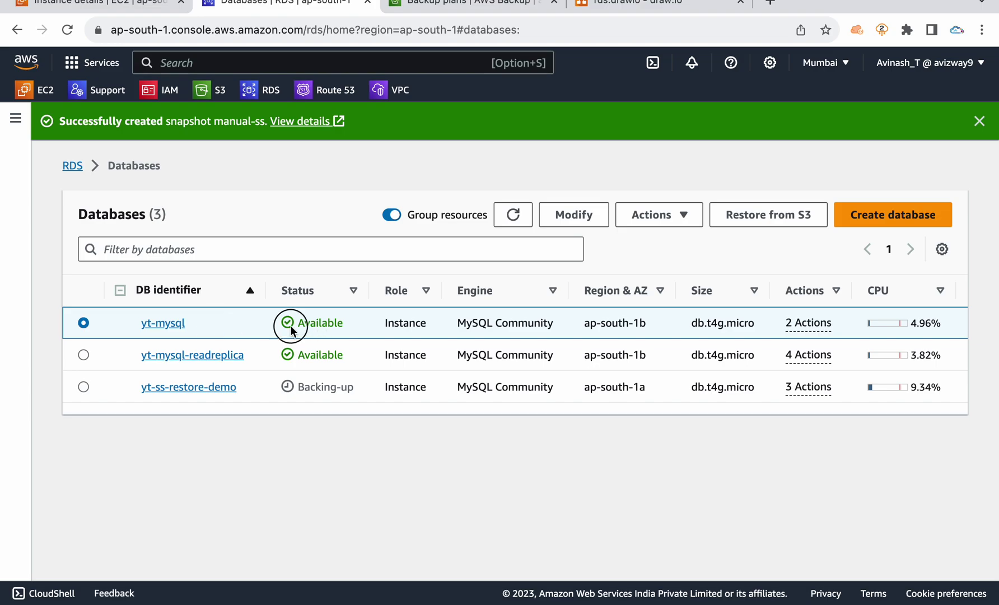
pyautogui.click(685, 222)
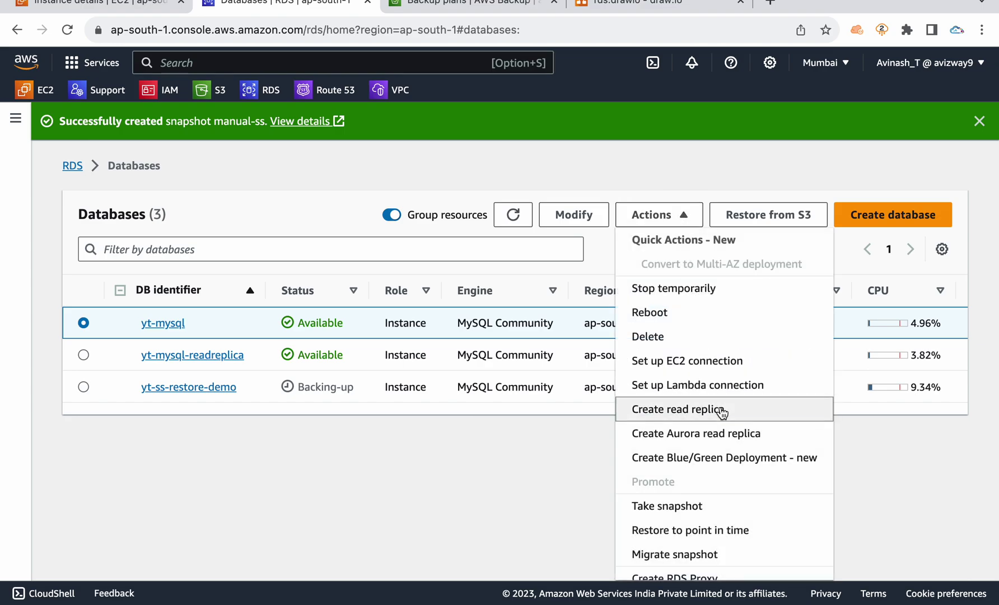
pyautogui.scroll(-1, 696, 417)
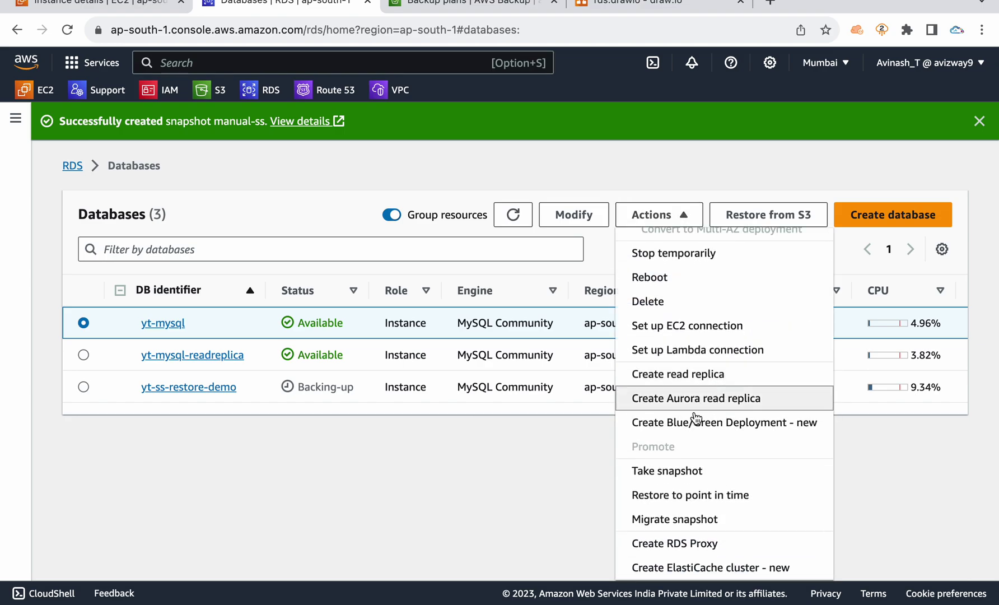
pyautogui.click(690, 495)
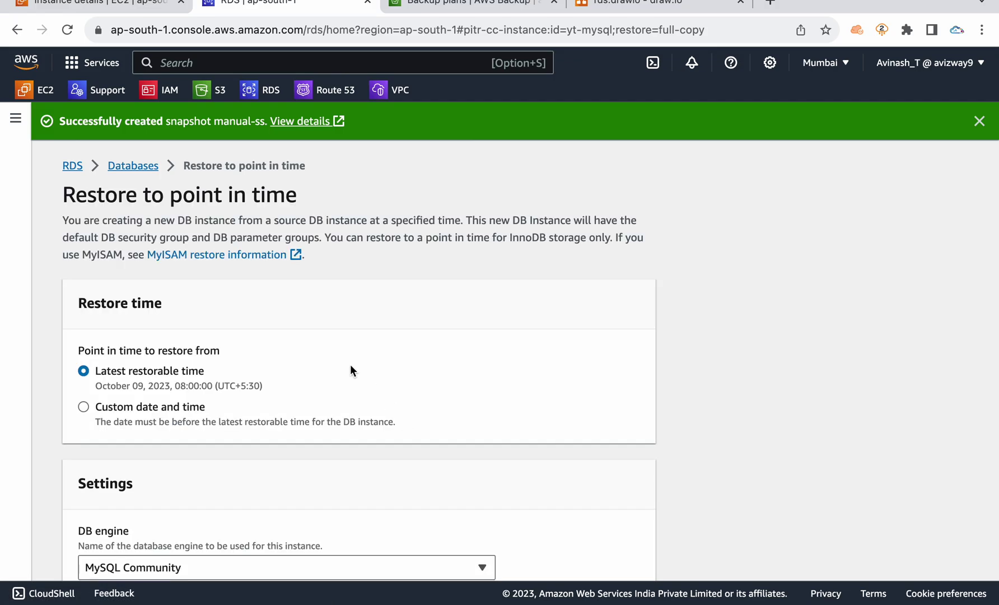
# - Examine the restore time options, trying a custom date and time before reselecting the latest restorable time
pyautogui.scroll(-2, 252, 337)
pyautogui.moveTo(169, 308); pyautogui.dragTo(257, 311)
pyautogui.click(165, 335)
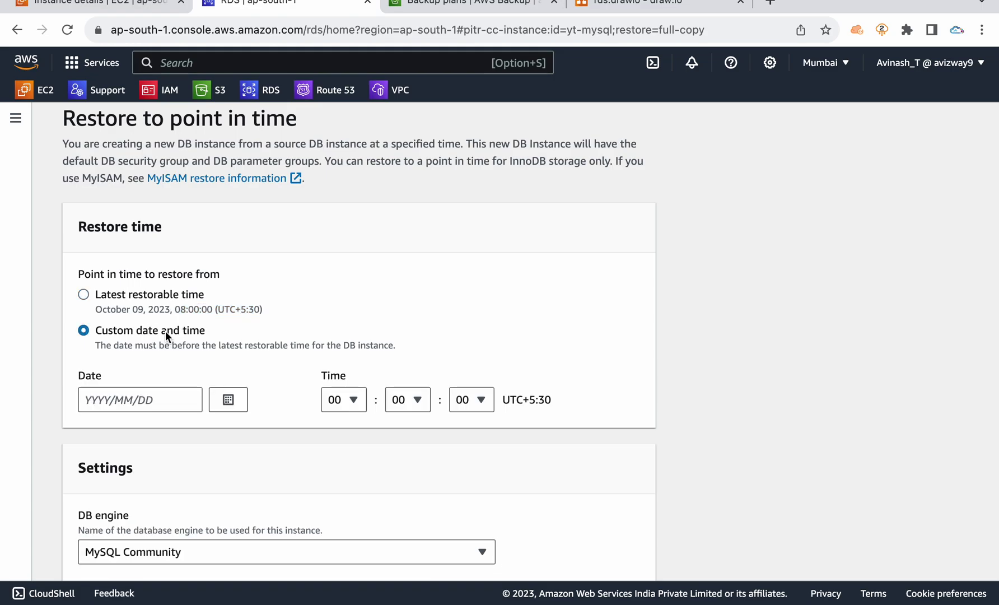
pyautogui.click(186, 401)
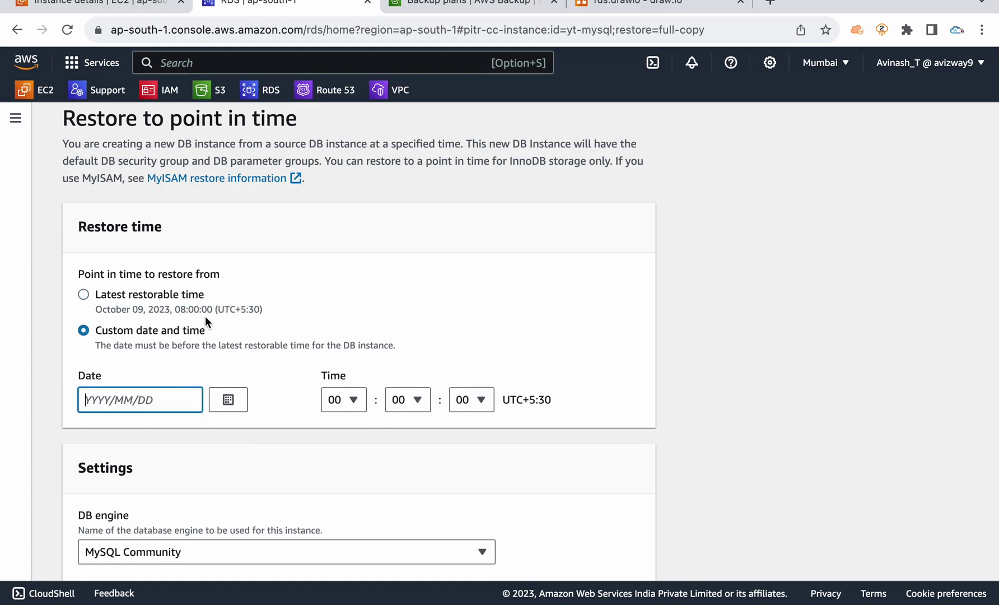
pyautogui.click(171, 293)
# - Look through the remaining restore settings, including connectivity, and cancel the point-in-time restore
pyautogui.scroll(-20, 426, 367)
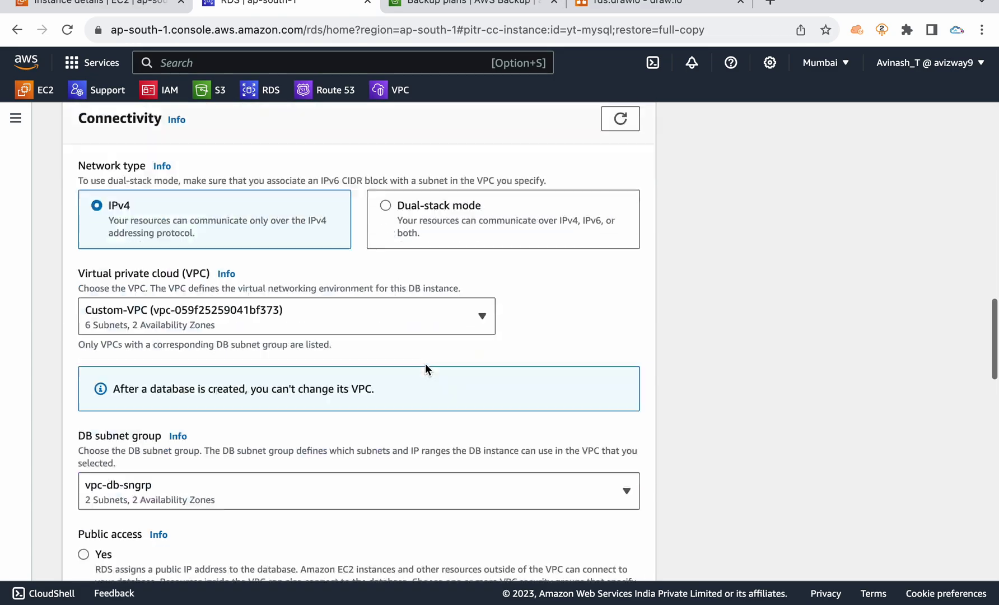
pyautogui.scroll(-5, 426, 367)
pyautogui.click(454, 547)
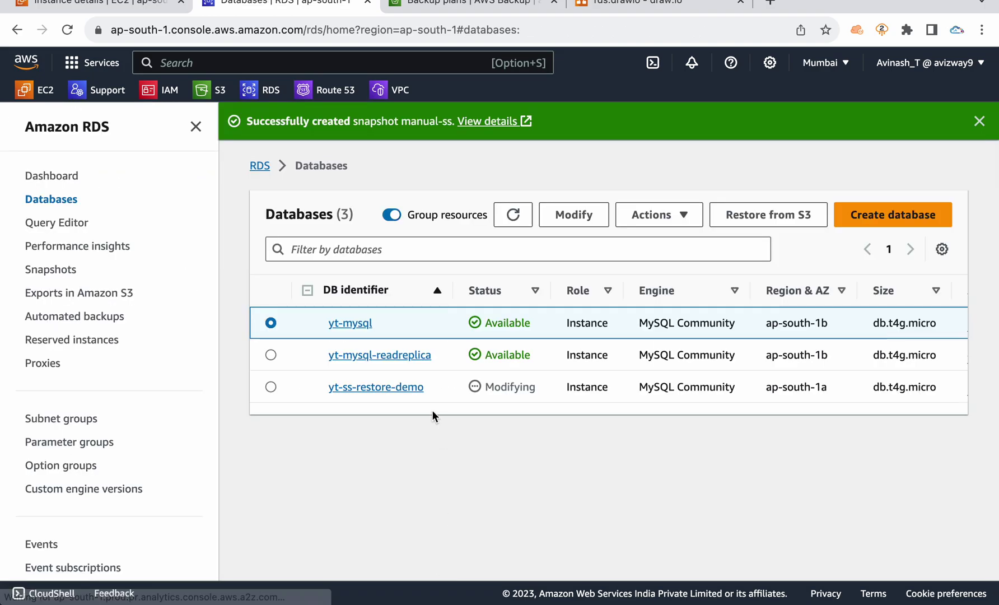